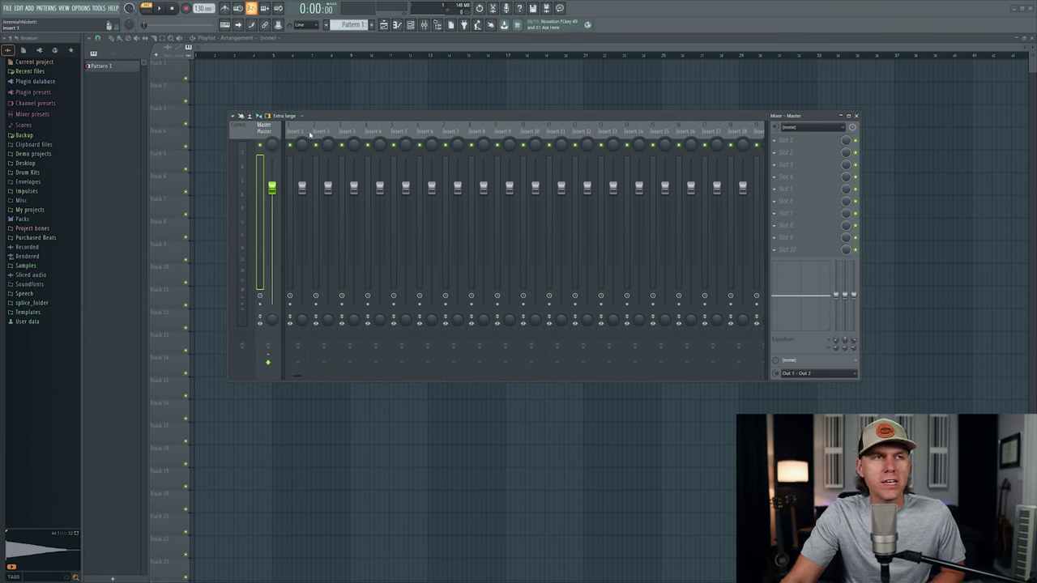
# Assign the kick, snare, hat and 808 channels in the Channel rack to mixer tracks 1, 2, 3 and 4.
pyautogui.click(300, 132)
pyautogui.click(322, 133)
pyautogui.click(348, 132)
pyautogui.click(372, 132)
pyautogui.press('F6')
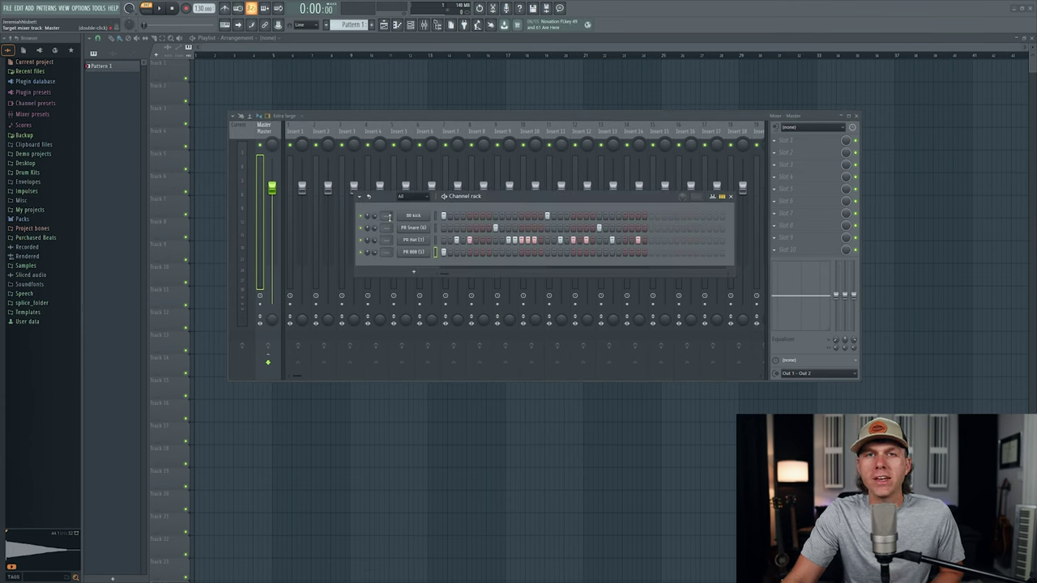
pyautogui.scroll(1, 389, 217)
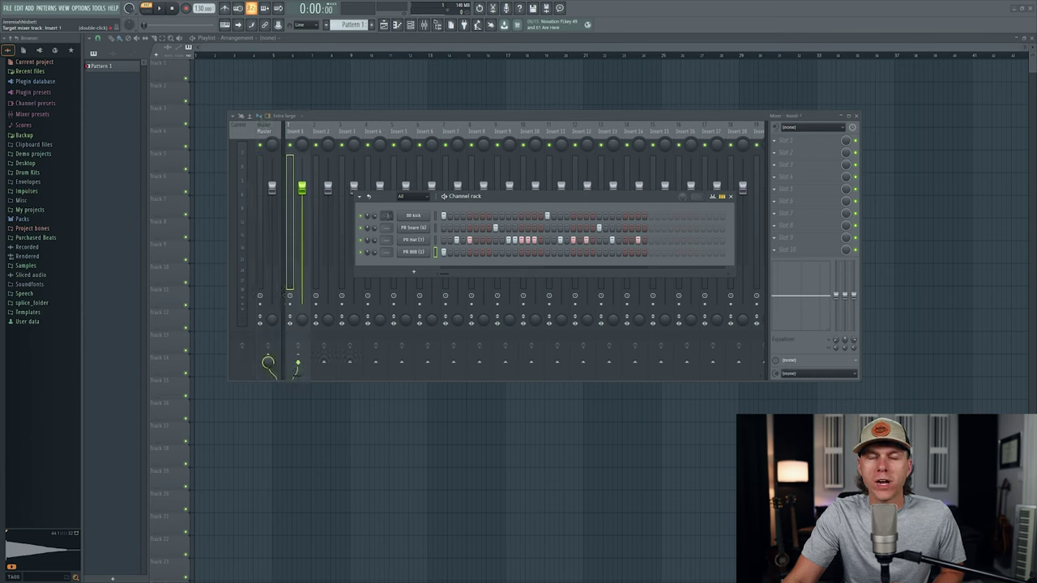
pyautogui.scroll(2, 389, 228)
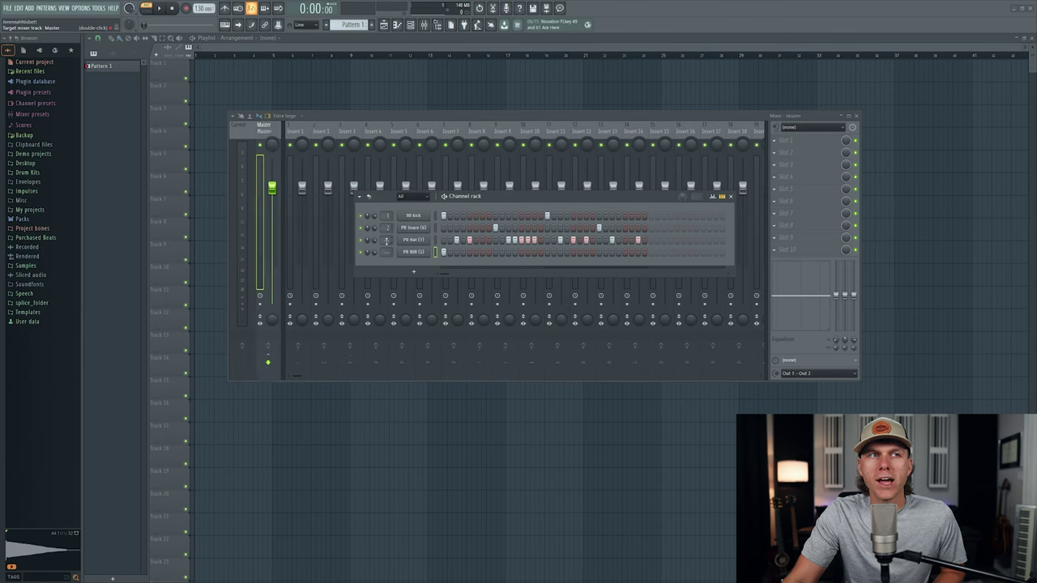
pyautogui.scroll(3, 388, 240)
pyautogui.scroll(4, 388, 252)
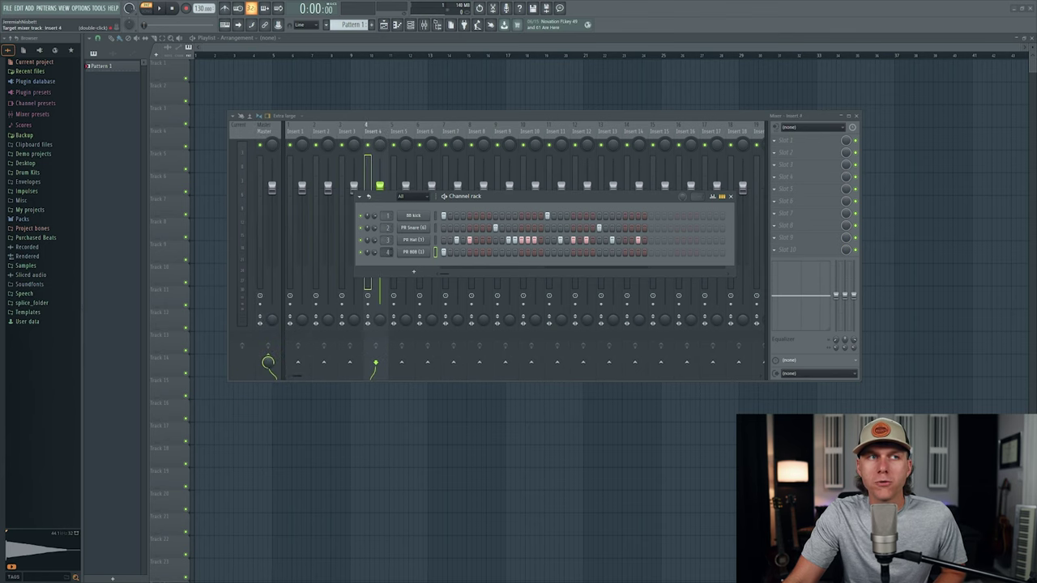
# Rename mixer tracks 1 to 4 as kick, snare, hi-hat and 808.
pyautogui.click(292, 133)
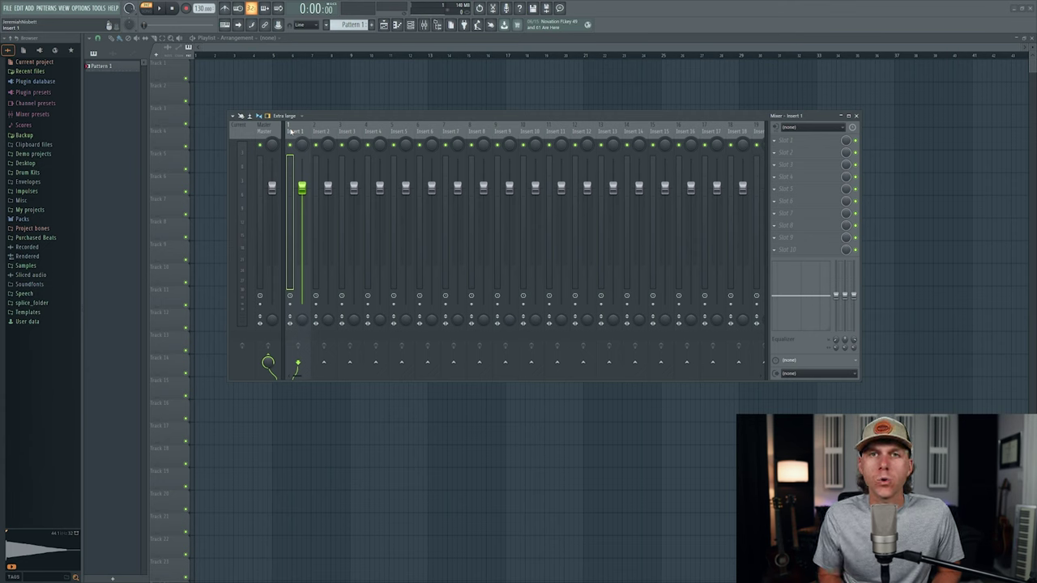
pyautogui.press('F2')
pyautogui.press('Tab')
pyautogui.press('Tab')
pyautogui.press('Tab')
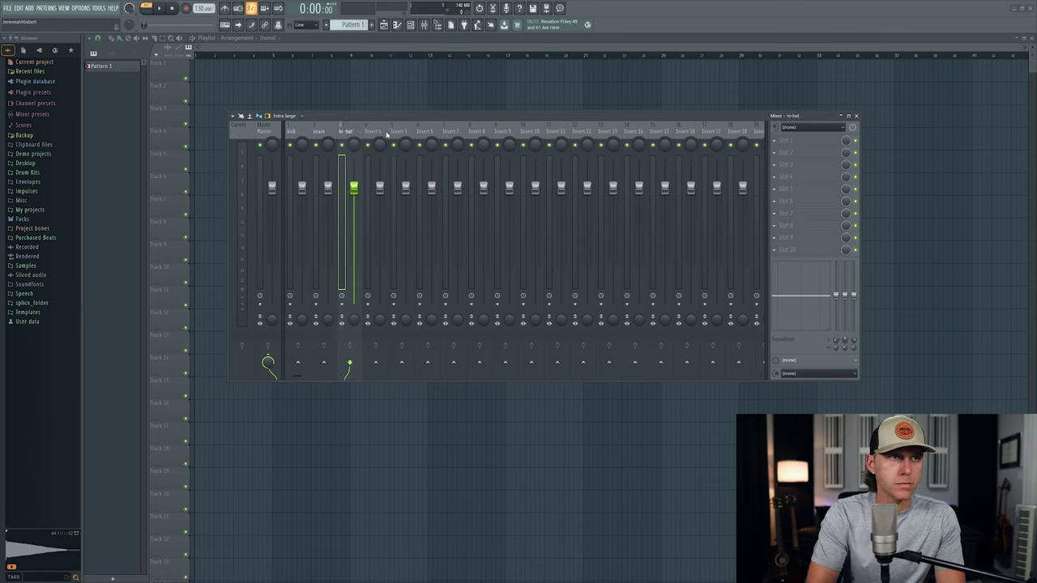
pyautogui.press('Return')
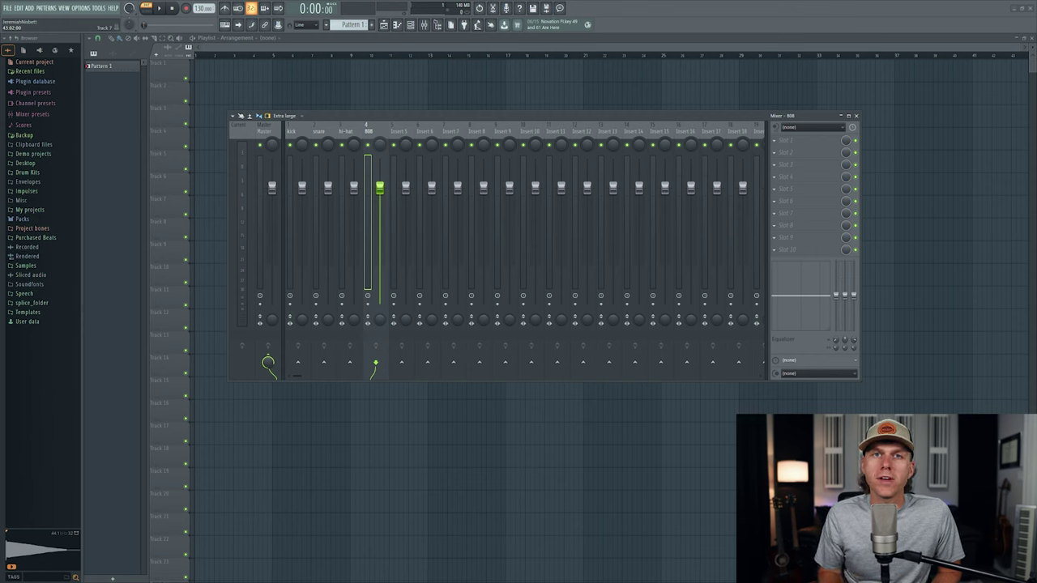
# Add Fruity parametric EQ 2 and Fruity Compressor to the first two effect slots of the kick mixer track.
pyautogui.click(296, 134)
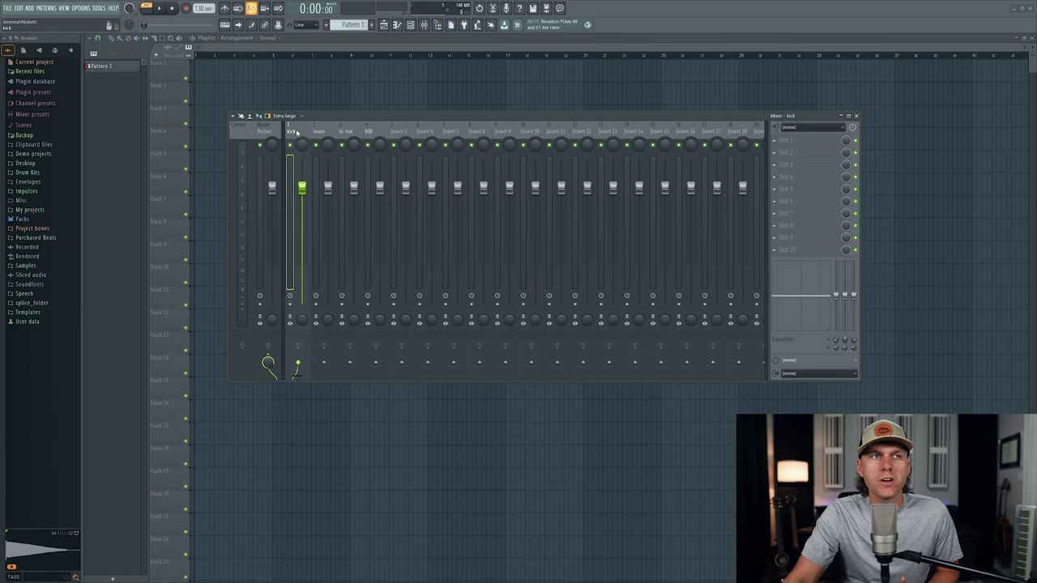
pyautogui.click(802, 143)
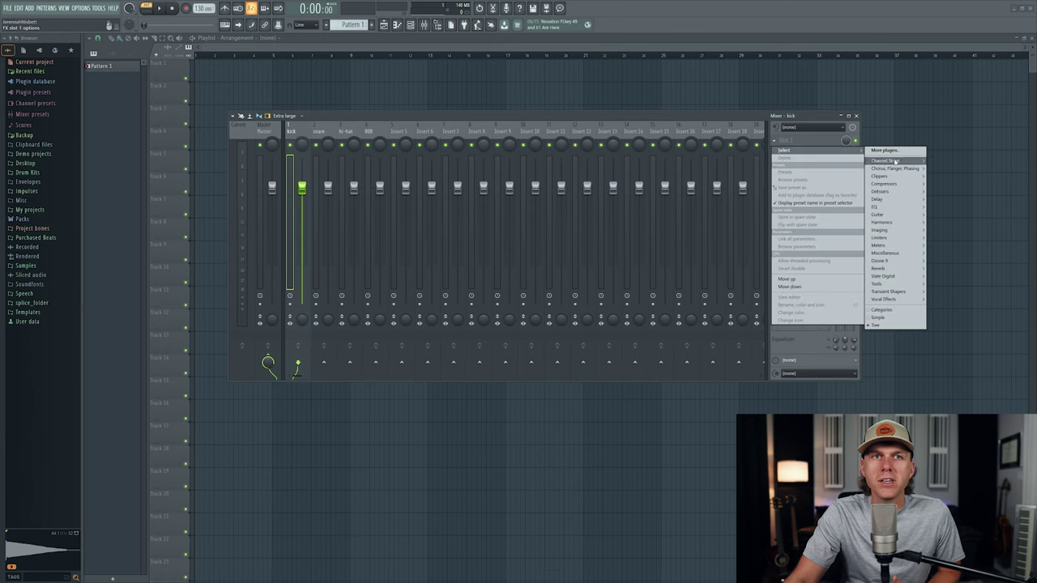
pyautogui.moveTo(888, 210)
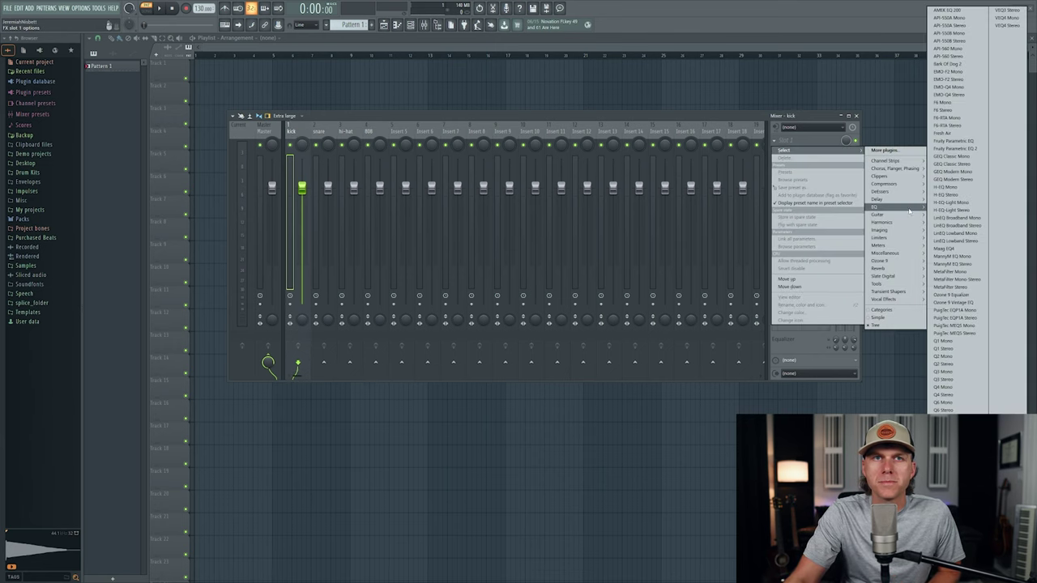
pyautogui.click(944, 147)
pyautogui.click(802, 153)
pyautogui.moveTo(883, 197)
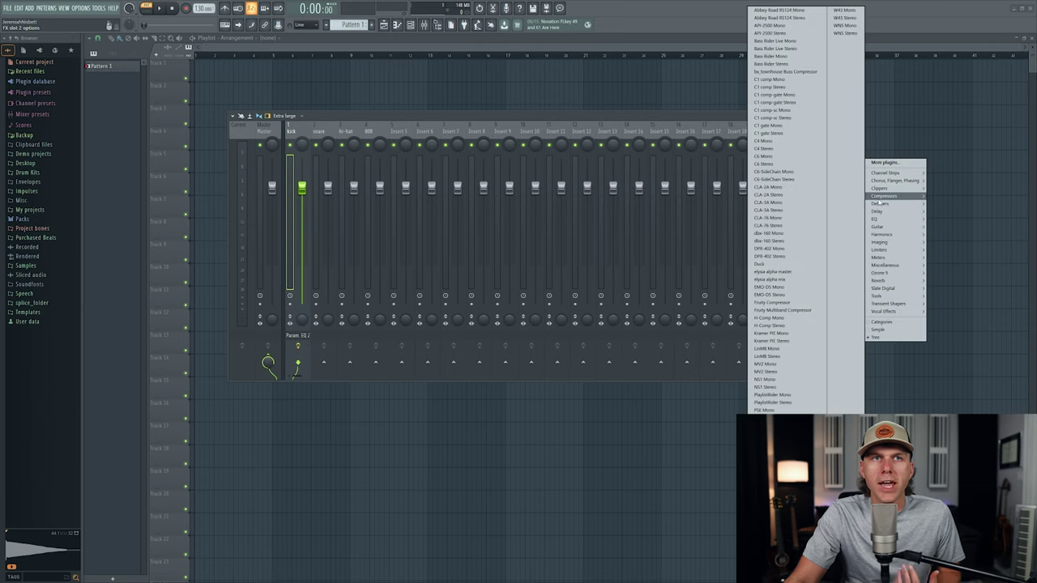
pyautogui.click(778, 302)
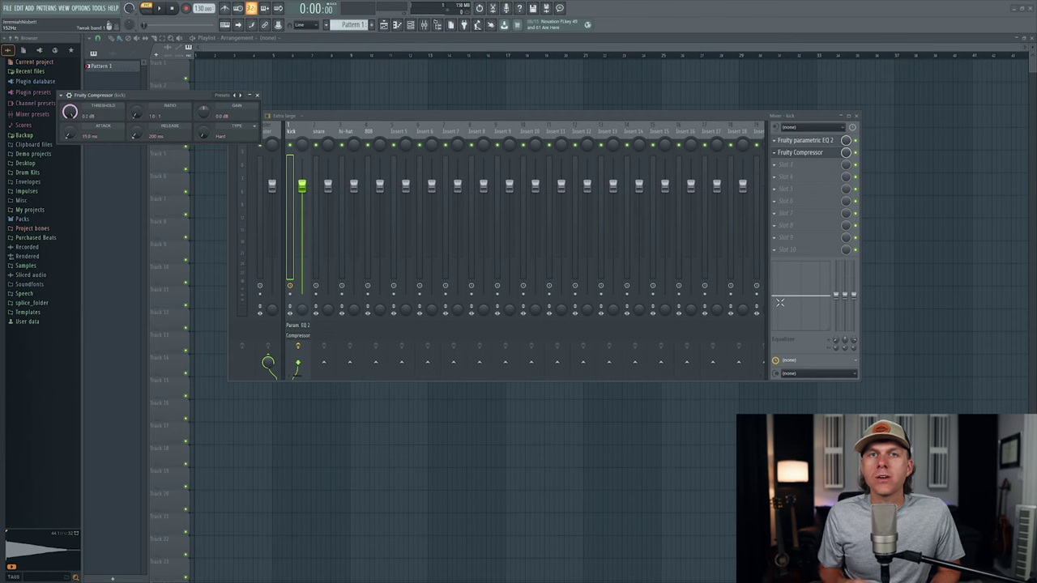
pyautogui.press('Escape')
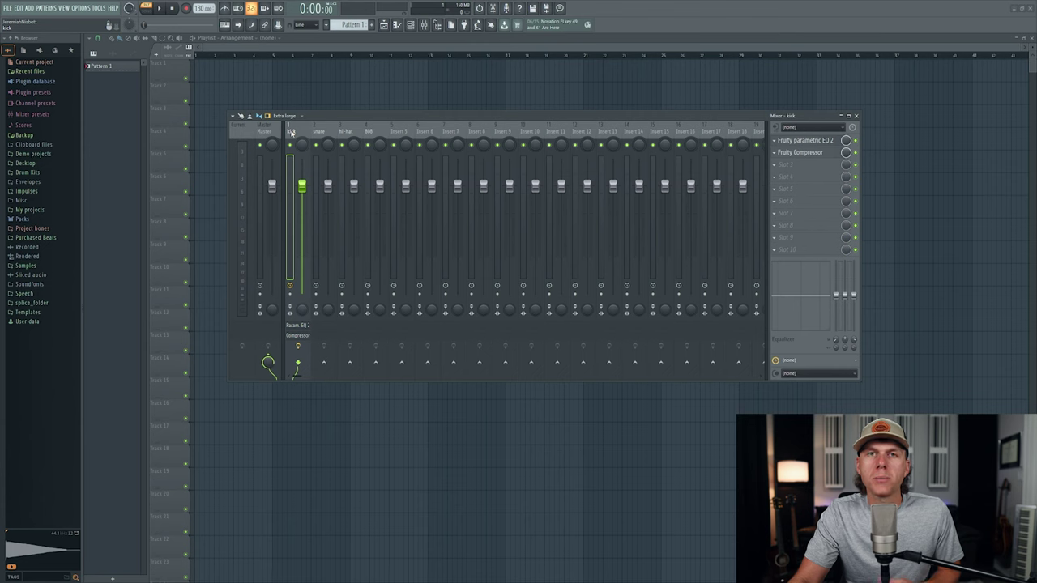
# Examine how the kick, snare, hi-hat and 808 mixer tracks are routed to the Master.
pyautogui.click(320, 133)
pyautogui.click(346, 132)
pyautogui.click(371, 133)
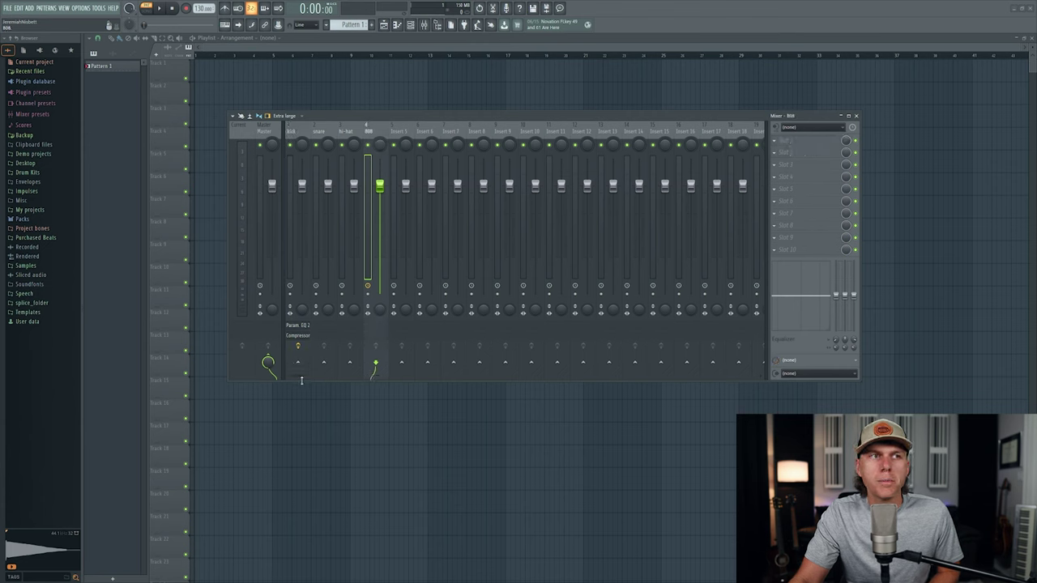
pyautogui.click(271, 132)
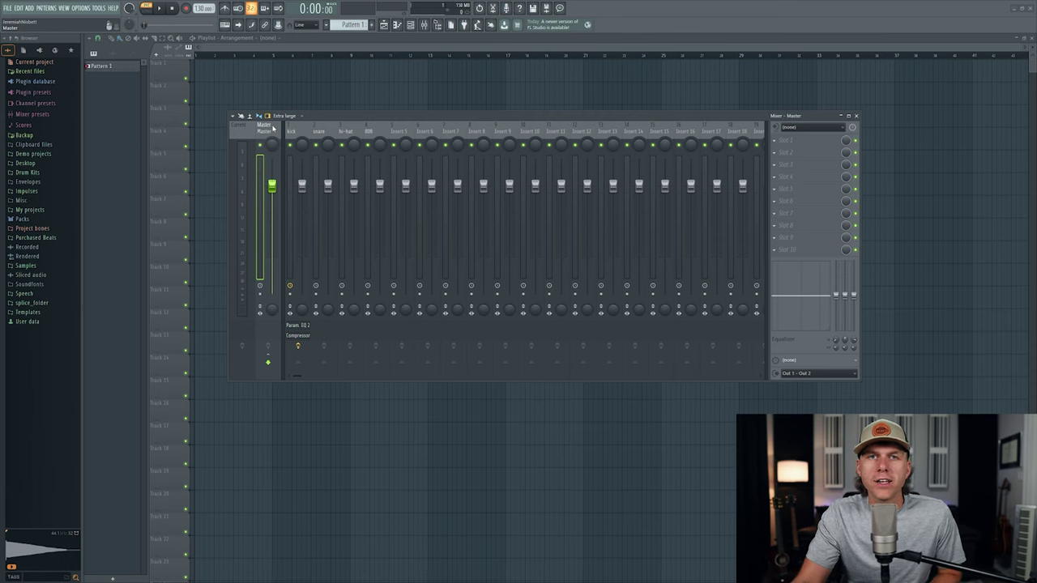
pyautogui.click(290, 131)
pyautogui.click(319, 131)
pyautogui.click(345, 132)
pyautogui.click(370, 132)
pyautogui.click(273, 131)
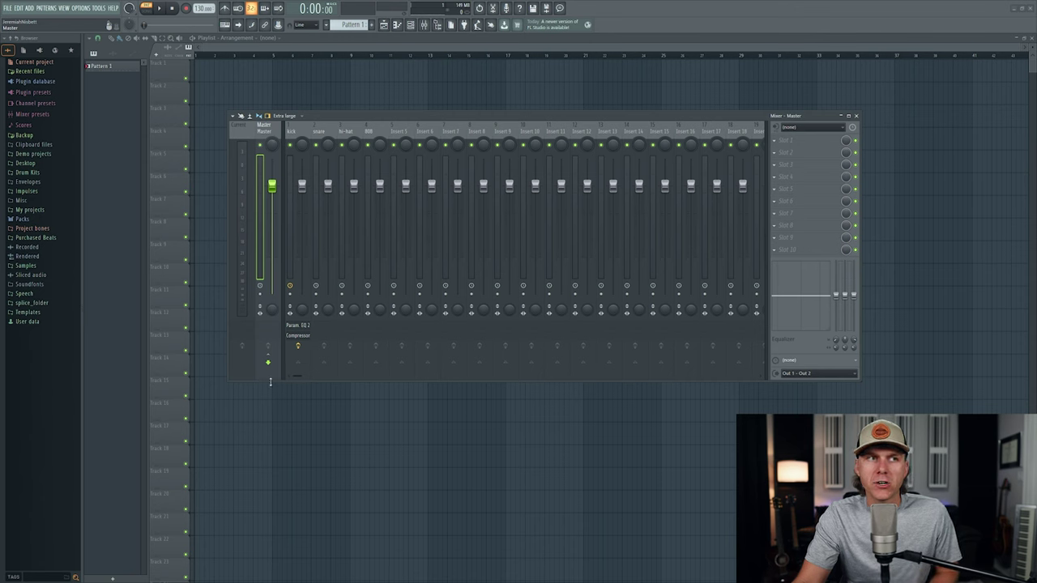
pyautogui.click(302, 131)
pyautogui.click(316, 132)
pyautogui.click(266, 130)
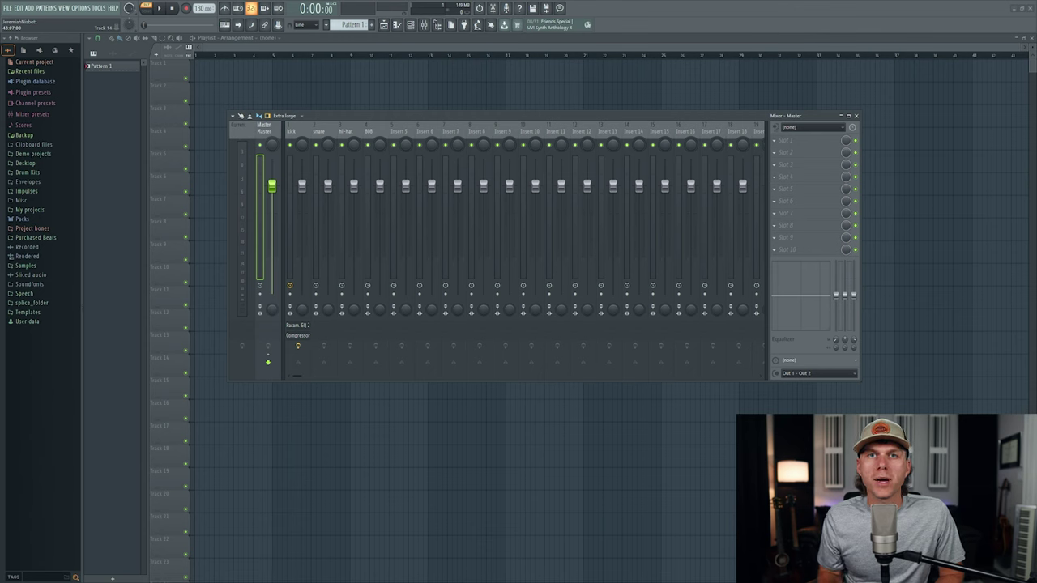
# Disable the hi-hat track's send to the Master and play the pattern to hear the effect.
pyautogui.click(343, 306)
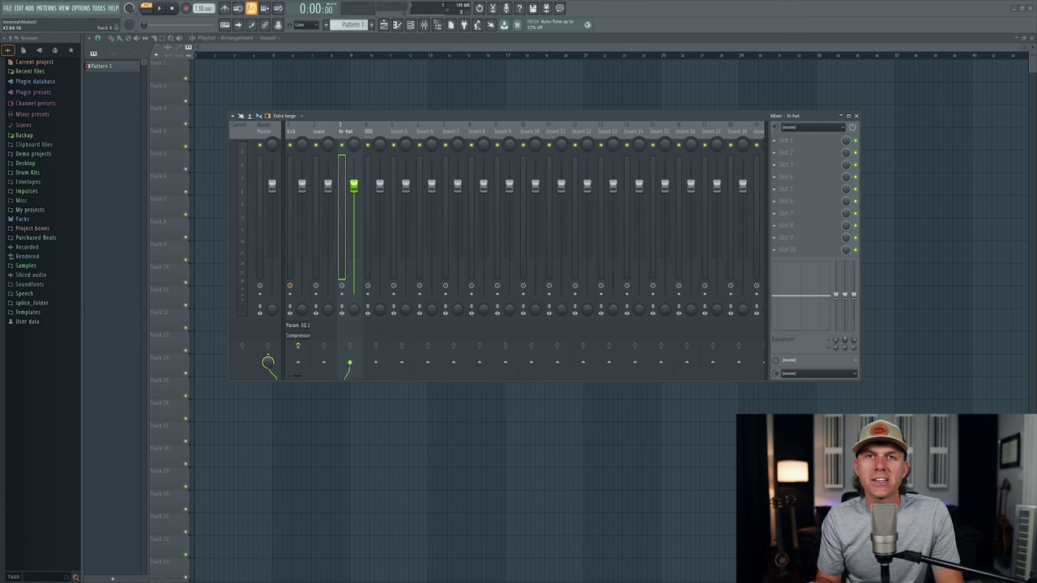
pyautogui.press('space')
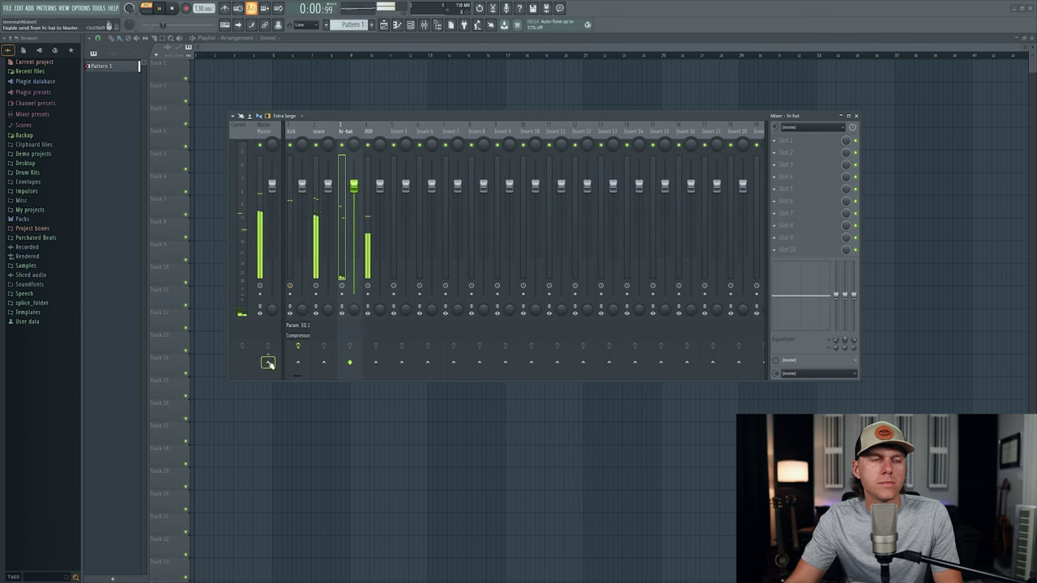
pyautogui.press('space')
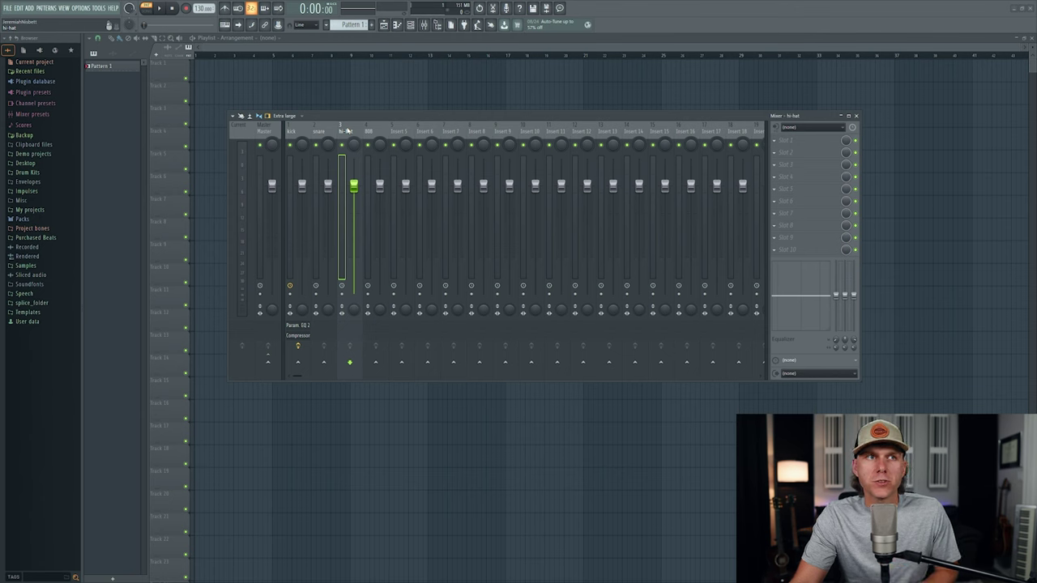
# Route the hi-hat mixer track to Insert 7.
pyautogui.click(452, 133)
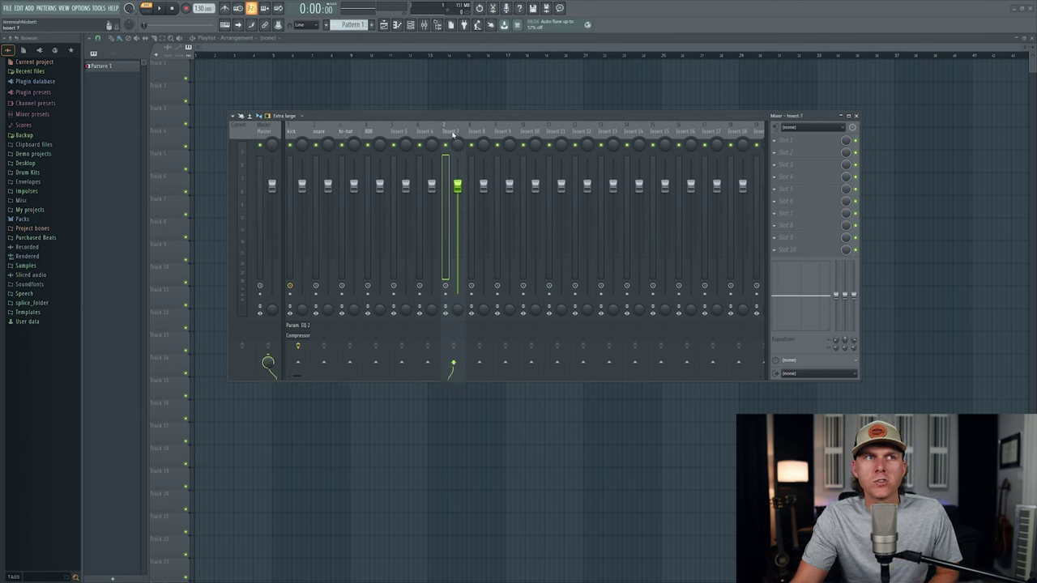
pyautogui.click(336, 138)
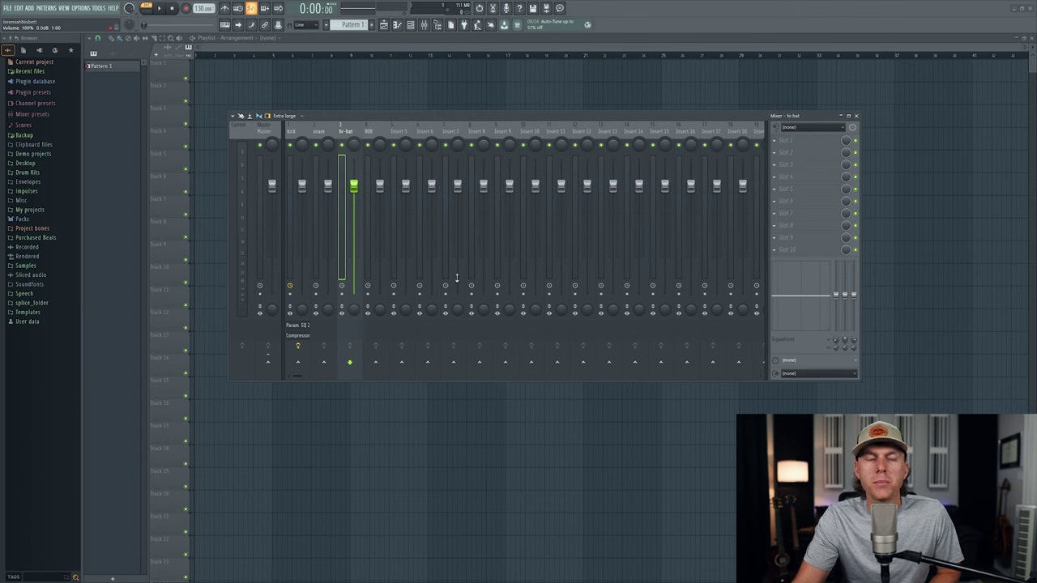
pyautogui.click(454, 363)
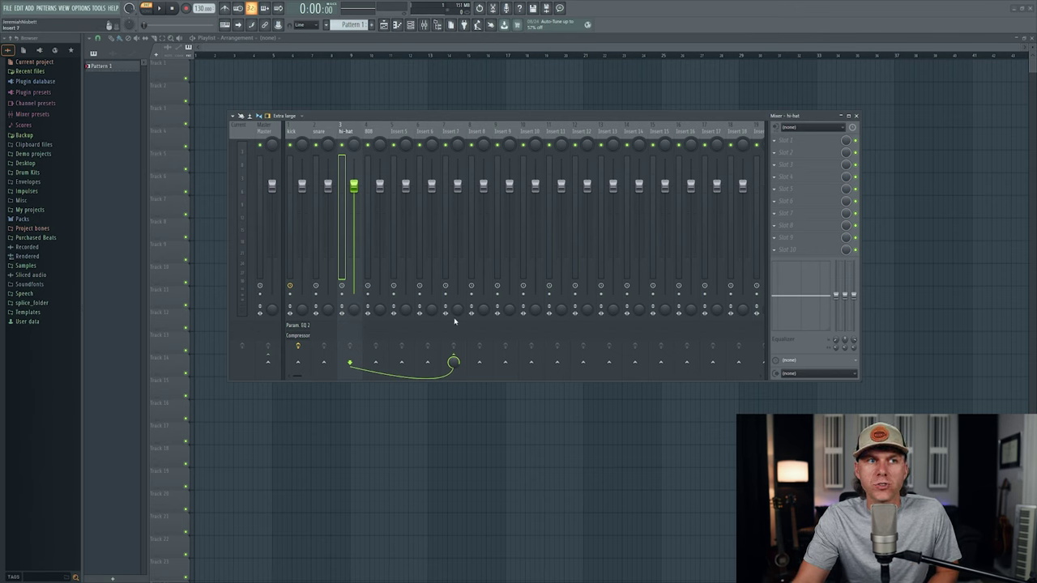
# Play the pattern and watch the hi-hat signal pass through Insert 7 to the Master.
pyautogui.click(453, 136)
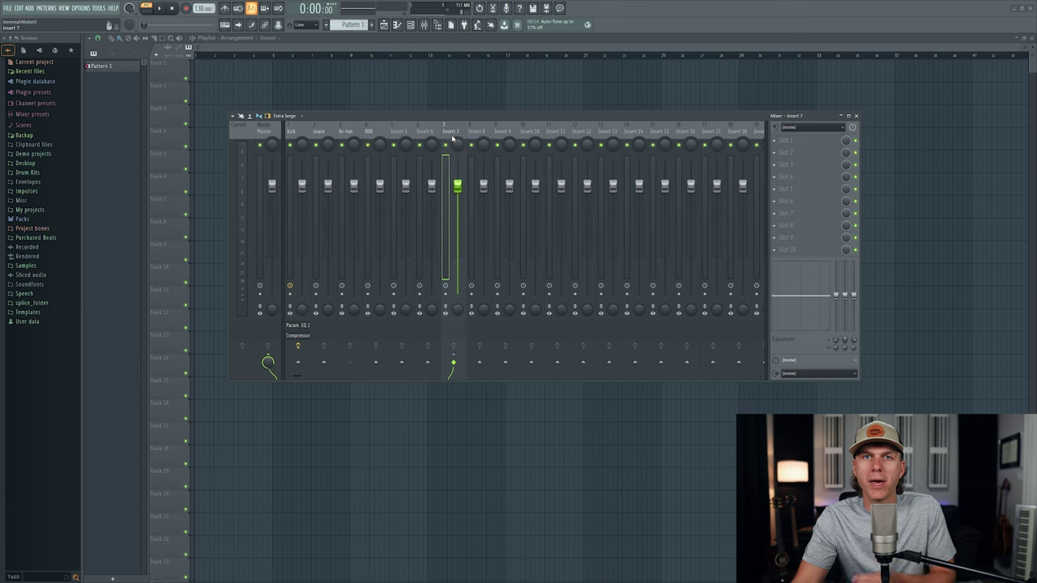
pyautogui.press('space')
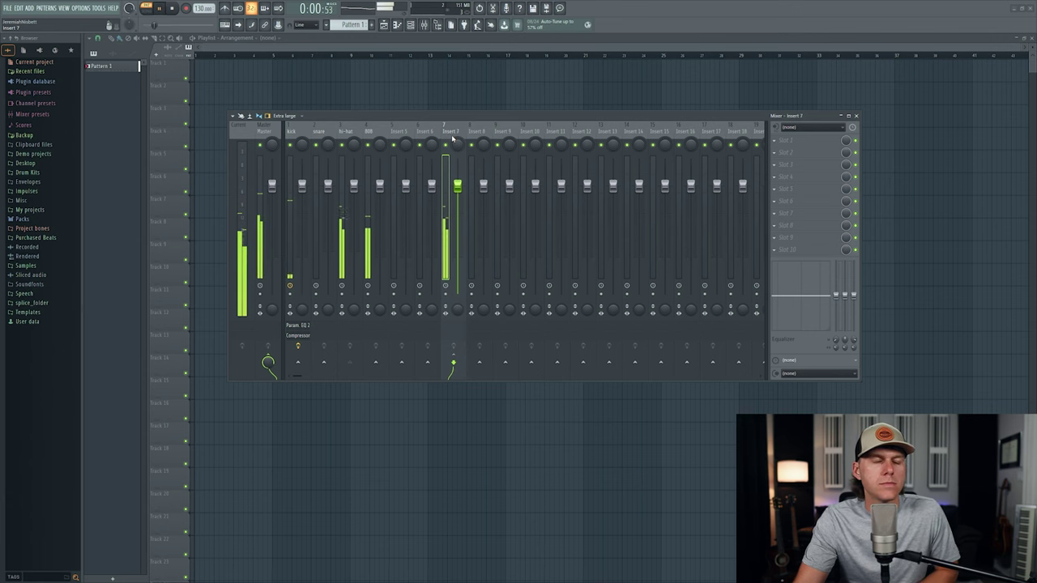
pyautogui.click(349, 131)
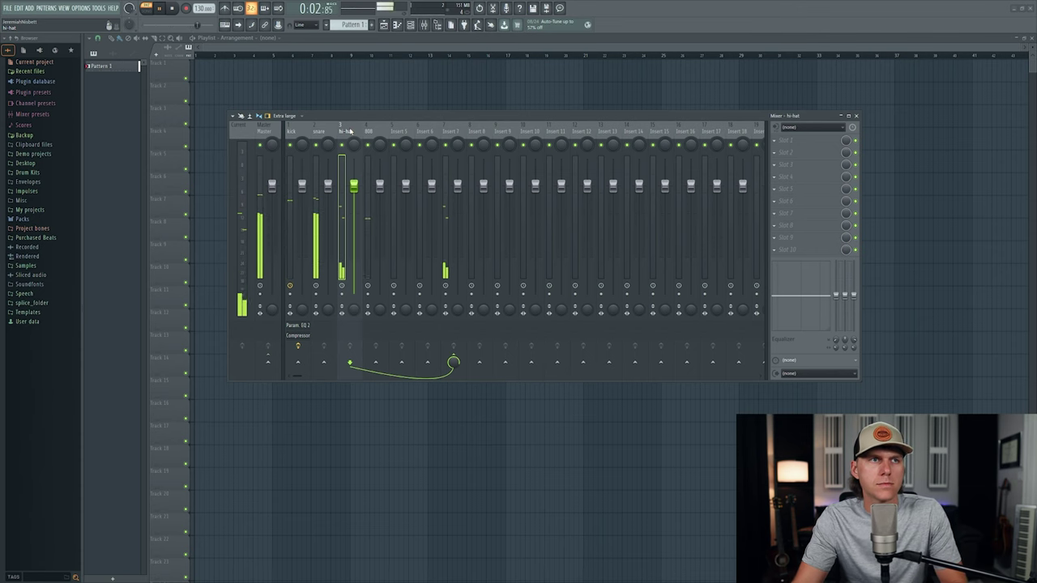
pyautogui.press('space')
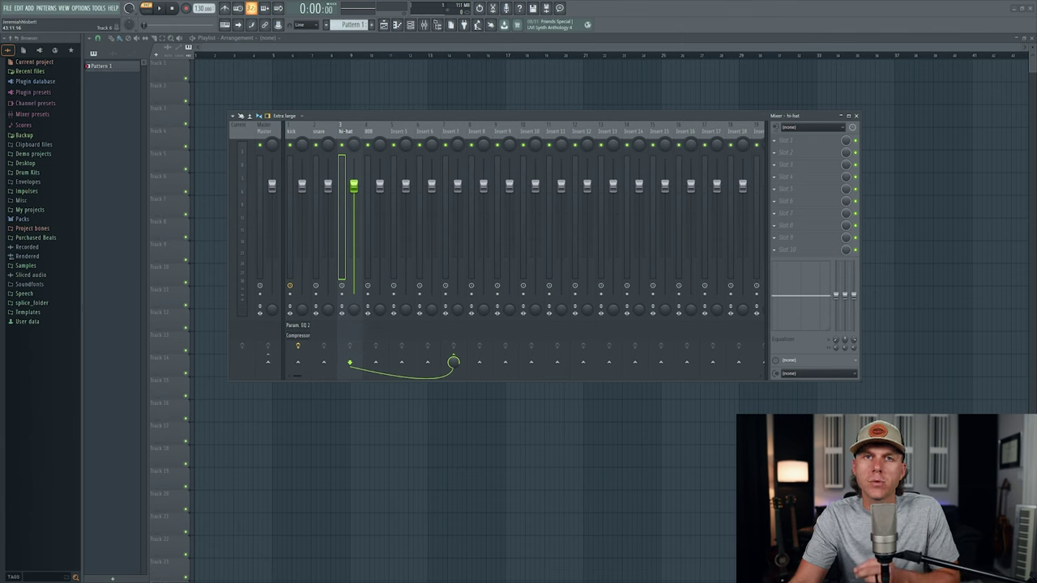
# Route the kick, snare and 808 mixer tracks to Insert 7 instead of the Master.
pyautogui.click(290, 227)
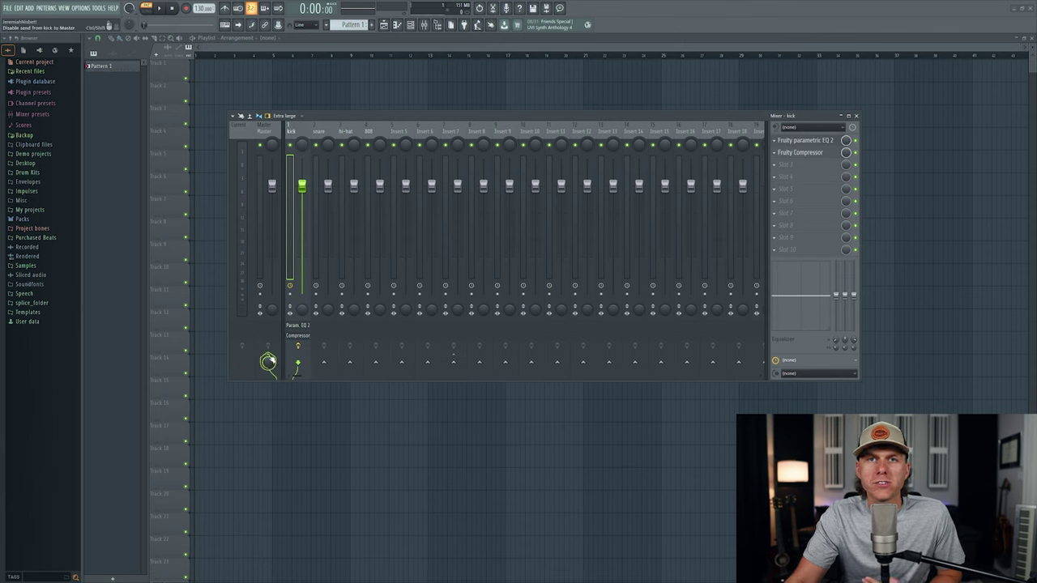
pyautogui.click(269, 361)
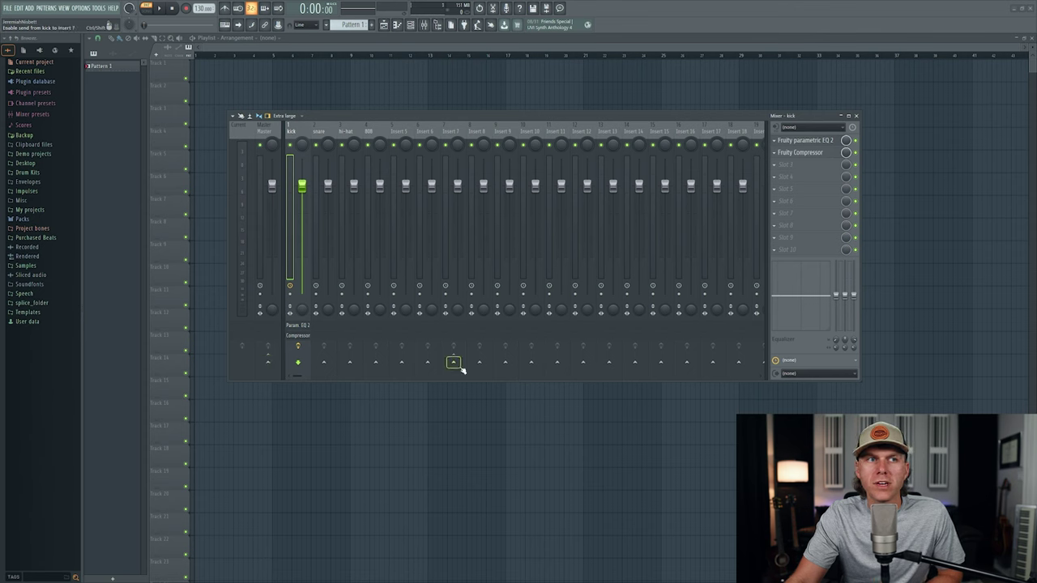
pyautogui.click(453, 362)
pyautogui.click(324, 136)
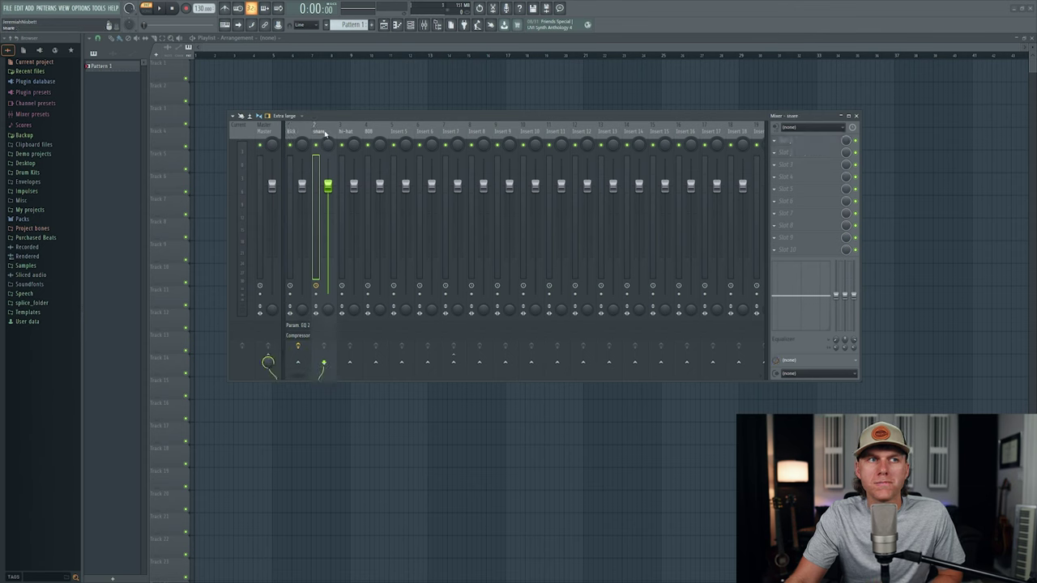
pyautogui.click(269, 361)
pyautogui.click(453, 362)
pyautogui.click(368, 132)
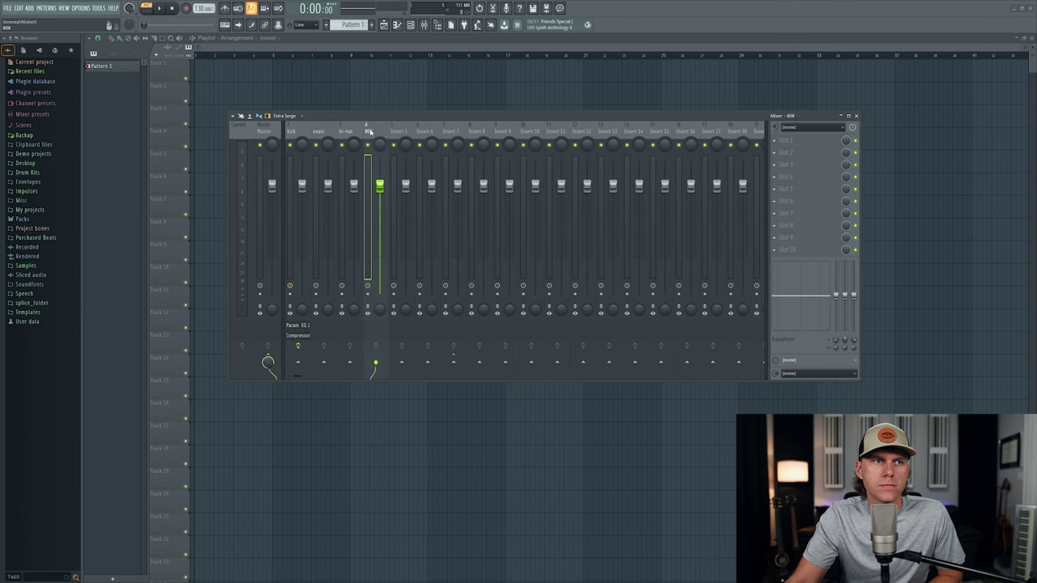
pyautogui.click(268, 362)
pyautogui.click(454, 363)
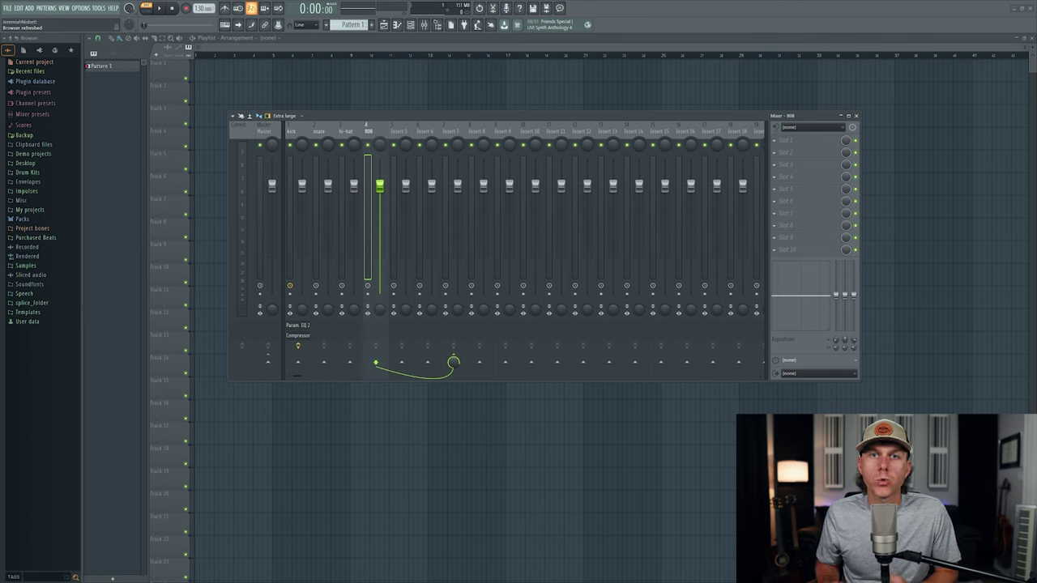
# Check the routing of the kick, snare, hi-hat and 808 tracks into Insert 7 and its own output.
pyautogui.click(290, 132)
pyautogui.click(317, 132)
pyautogui.click(345, 132)
pyautogui.click(368, 132)
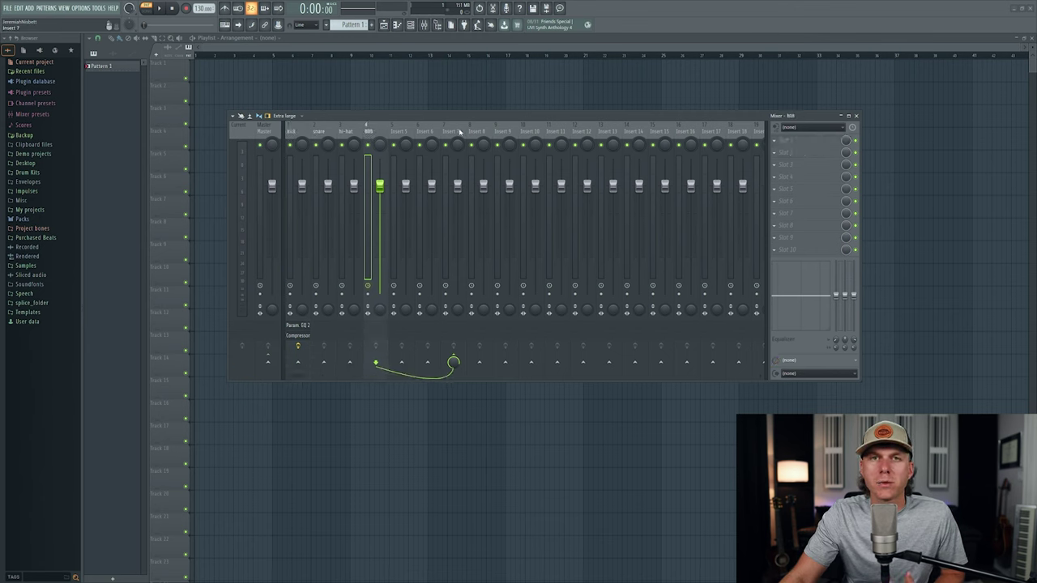
pyautogui.click(290, 131)
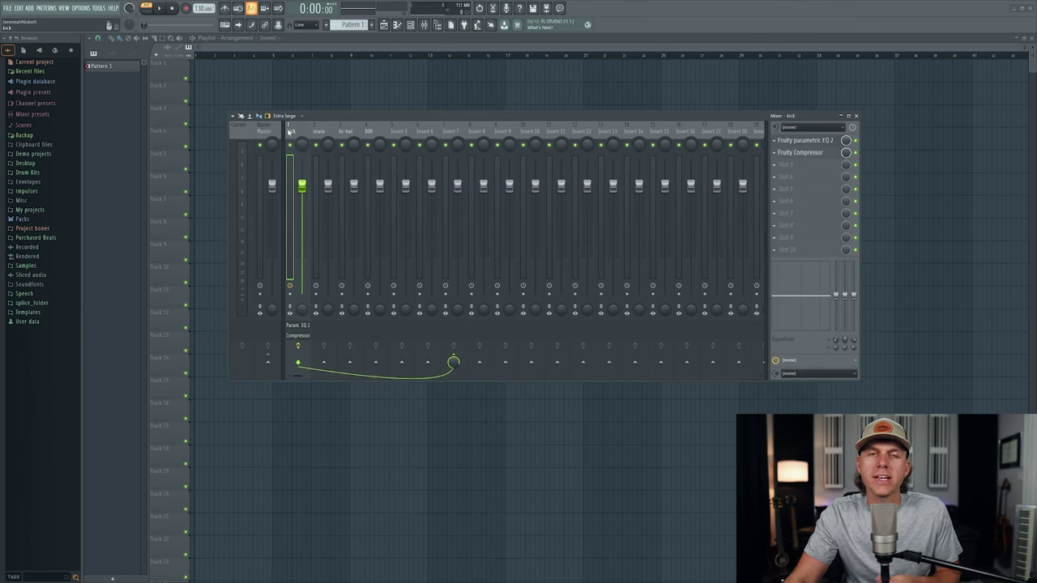
pyautogui.click(451, 132)
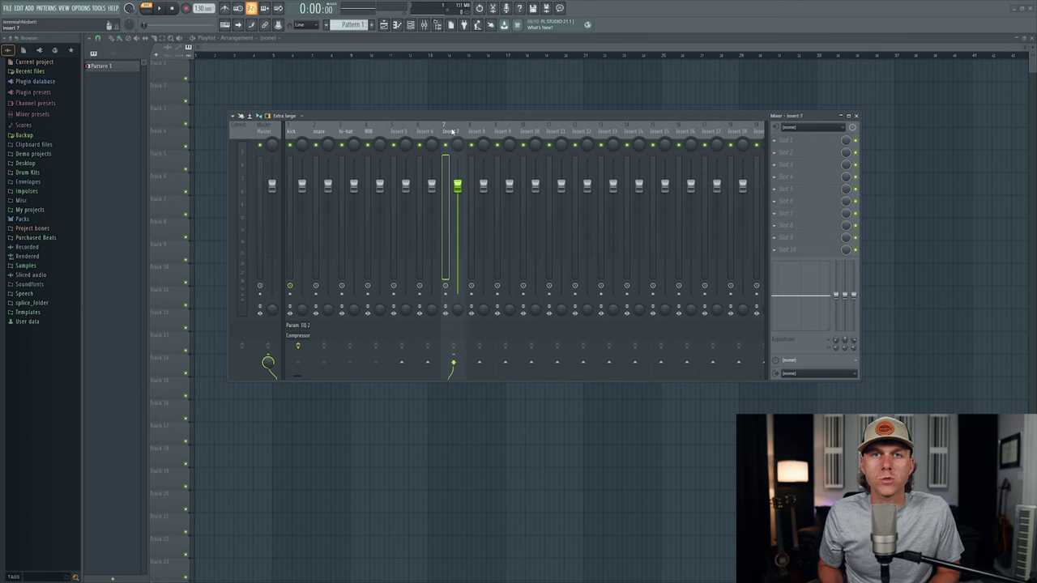
# Review how the kick, snare, hi-hat and 808 tracks each feed the shared Insert 7 bus.
pyautogui.click(302, 131)
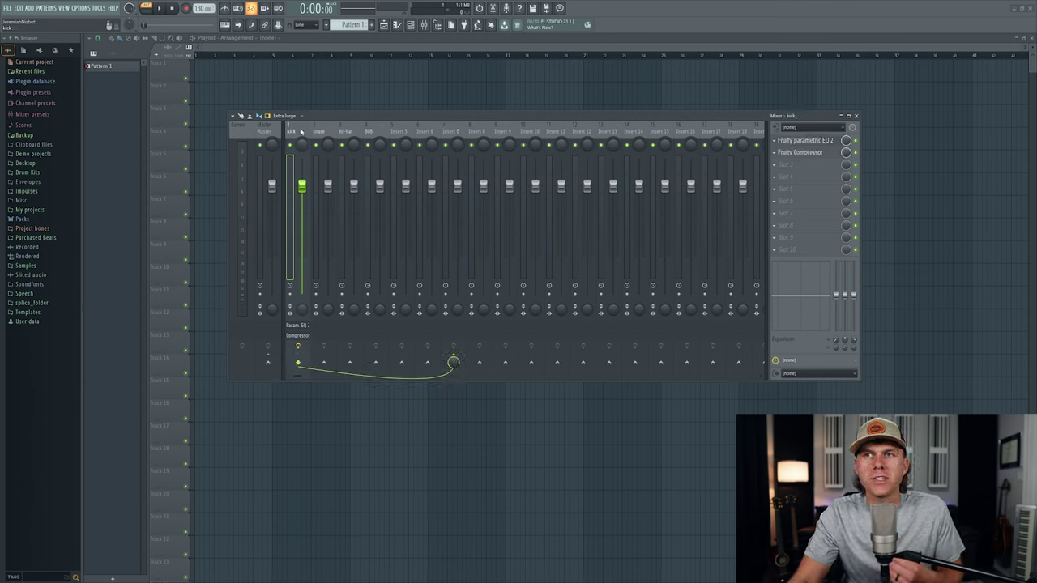
pyautogui.click(319, 131)
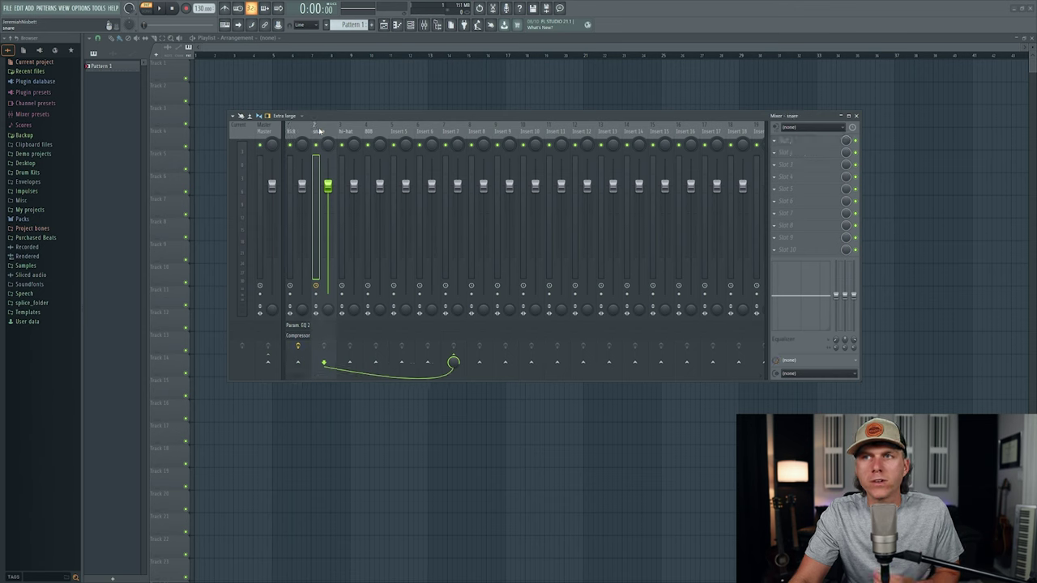
pyautogui.click(345, 131)
pyautogui.click(369, 131)
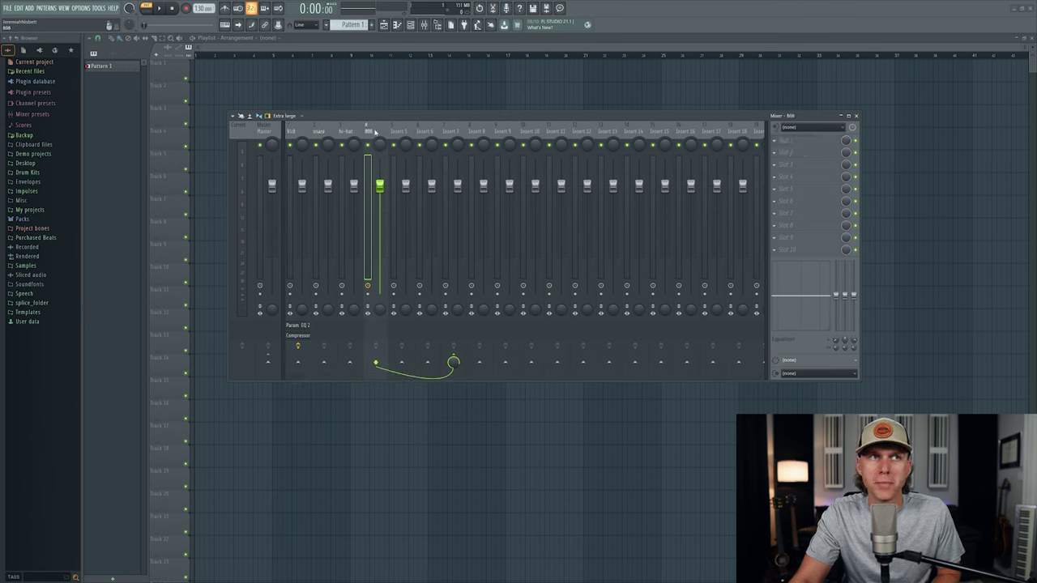
pyautogui.click(293, 131)
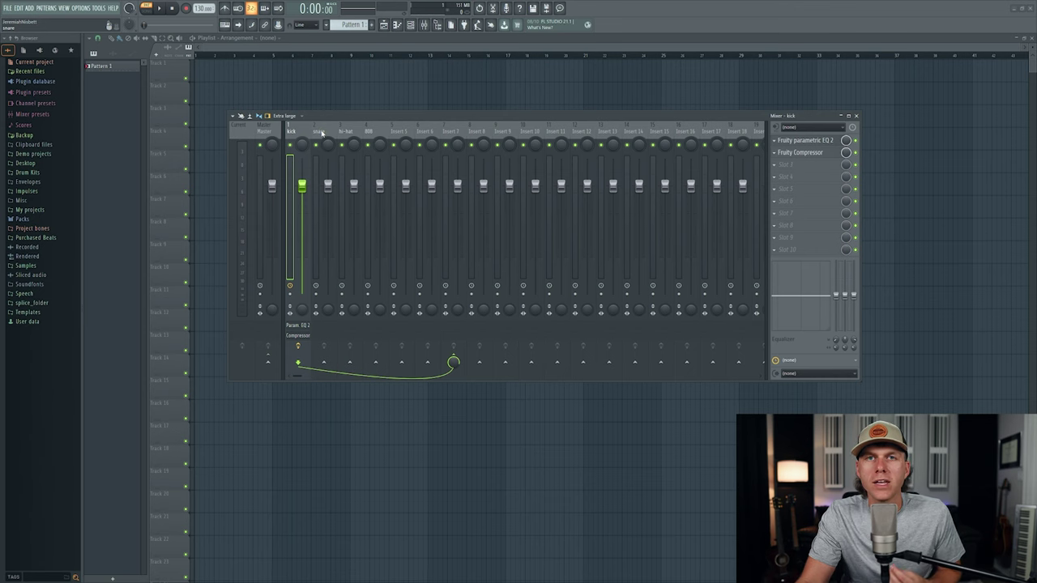
pyautogui.click(320, 132)
pyautogui.click(343, 132)
pyautogui.click(369, 132)
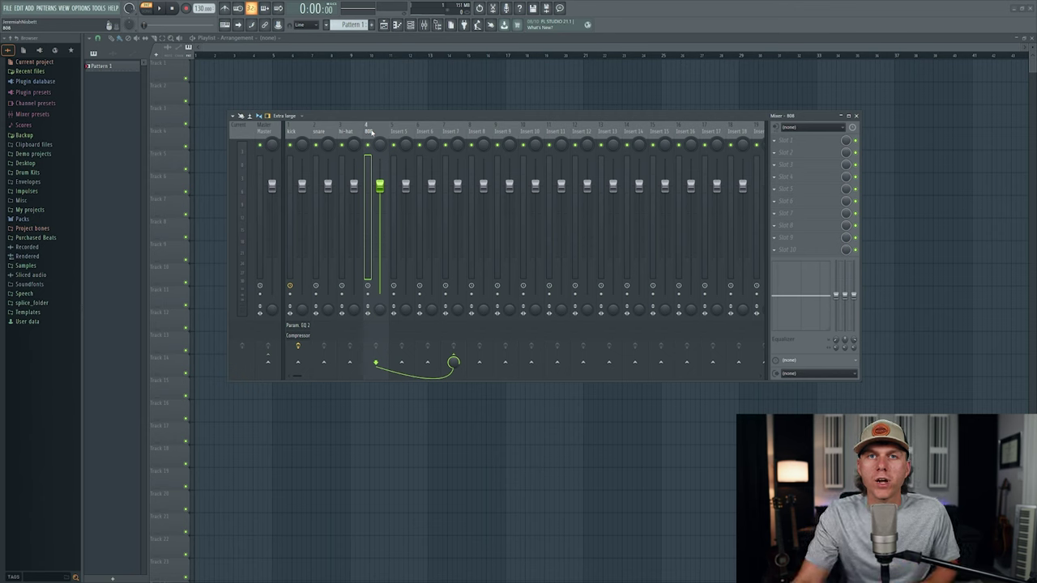
# Rename mixer track Insert 7 as Drum Bus.
pyautogui.click(454, 131)
pyautogui.rightClick(468, 129)
pyautogui.click(478, 134)
pyautogui.write('Drum Bus')
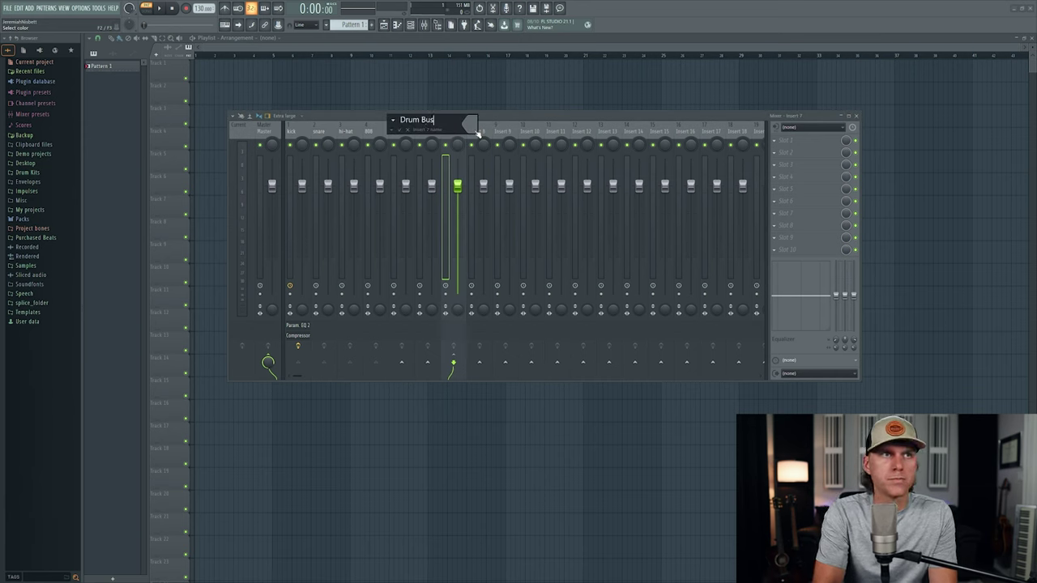
pyautogui.press('Return')
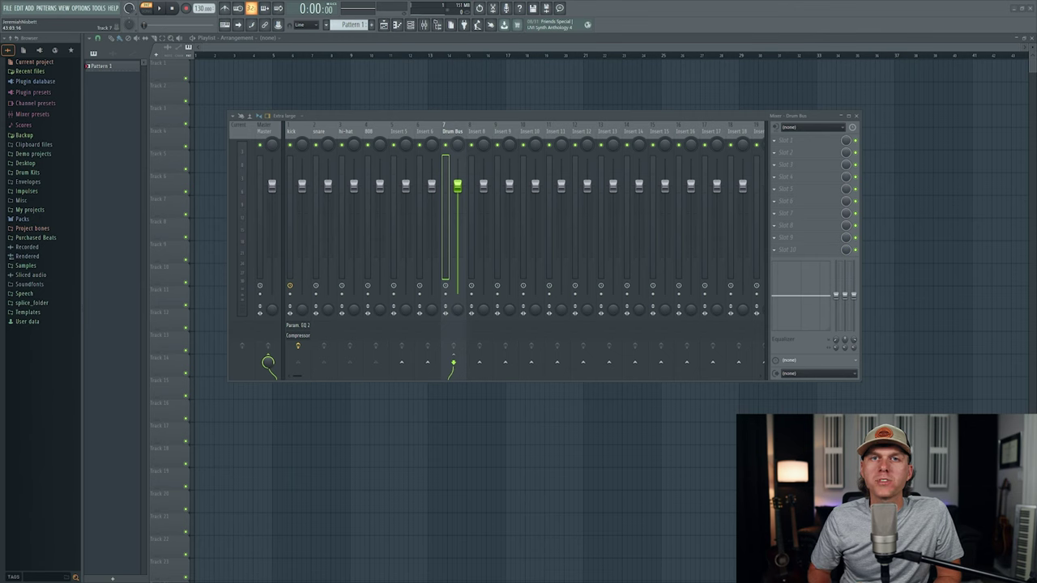
# Audition the pattern with Fruity Reeverb 2 on the snare track and raise the reverb's dry level.
pyautogui.click(318, 133)
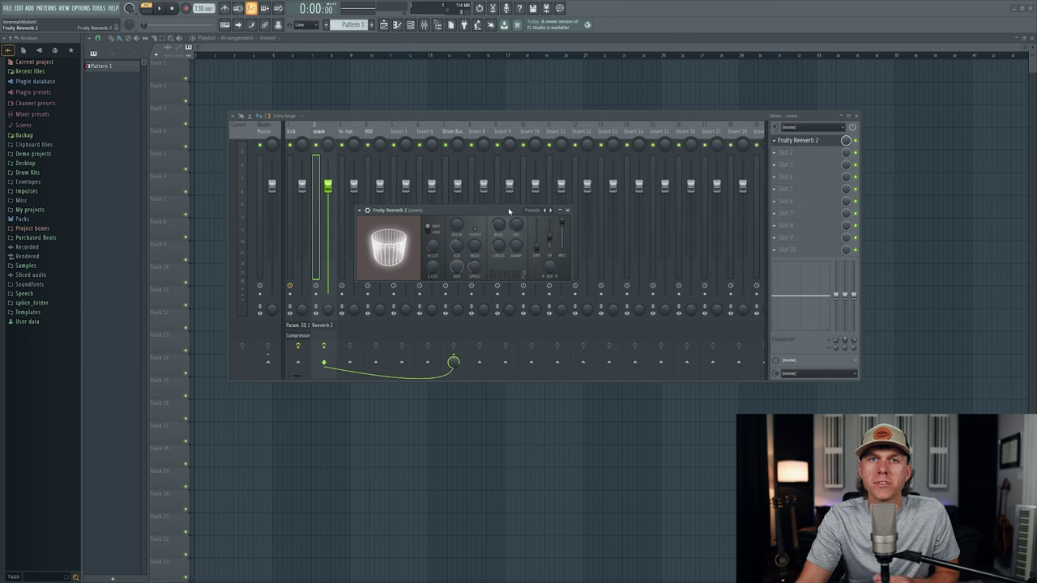
pyautogui.press('space')
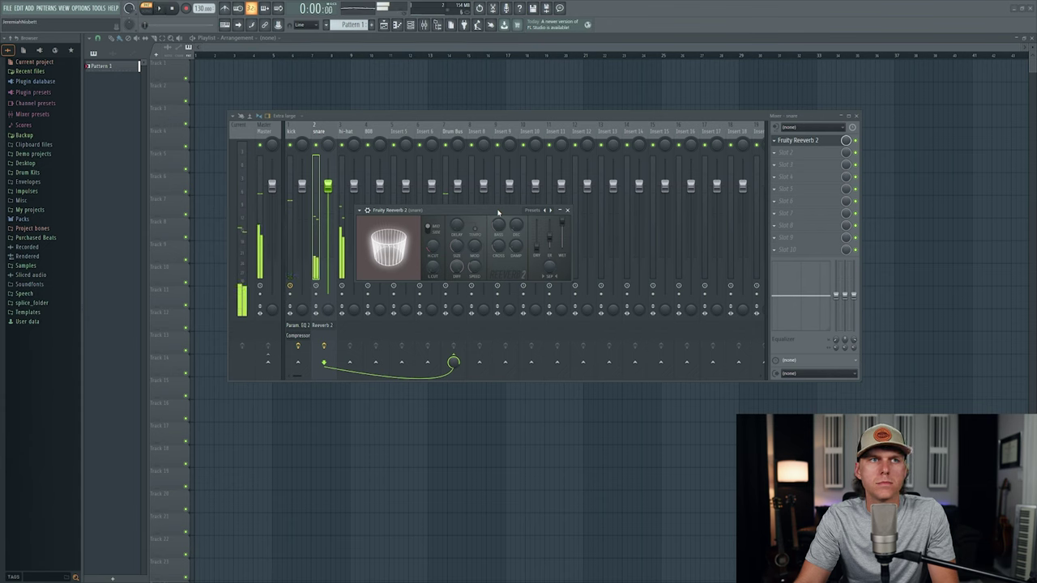
pyautogui.press('space')
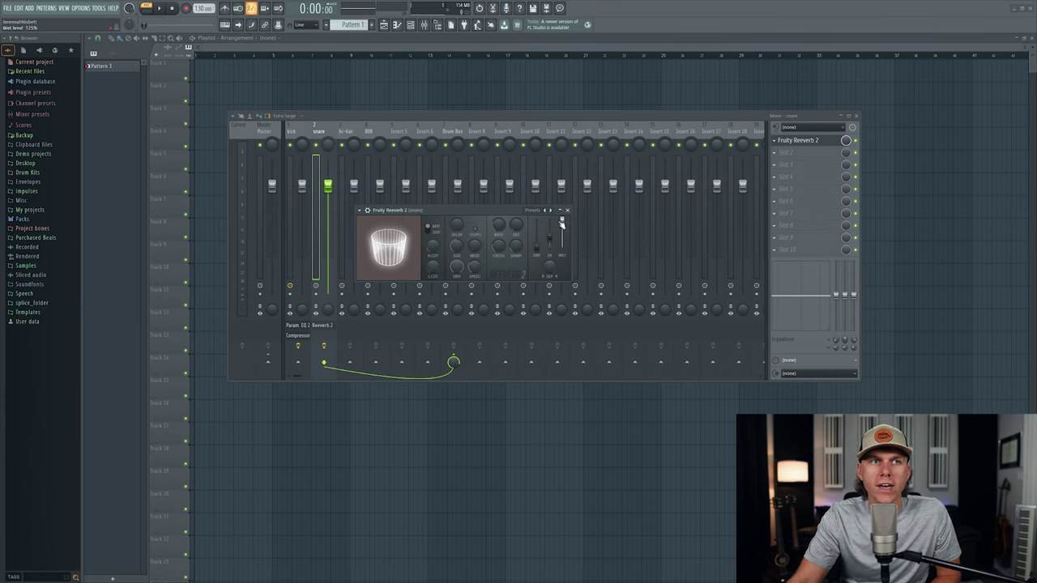
pyautogui.moveTo(537, 244); pyautogui.dragTo(537, 220)
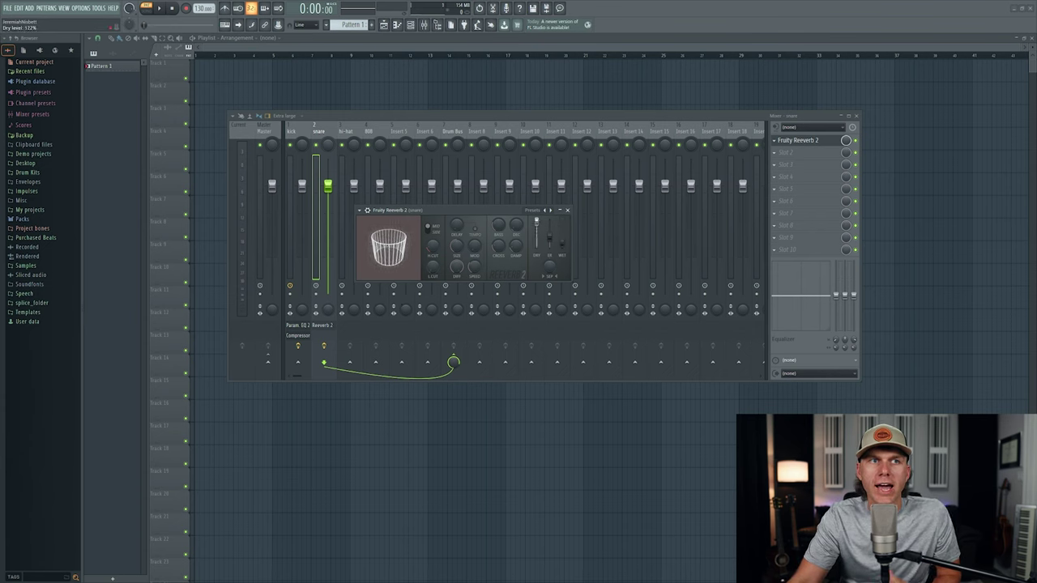
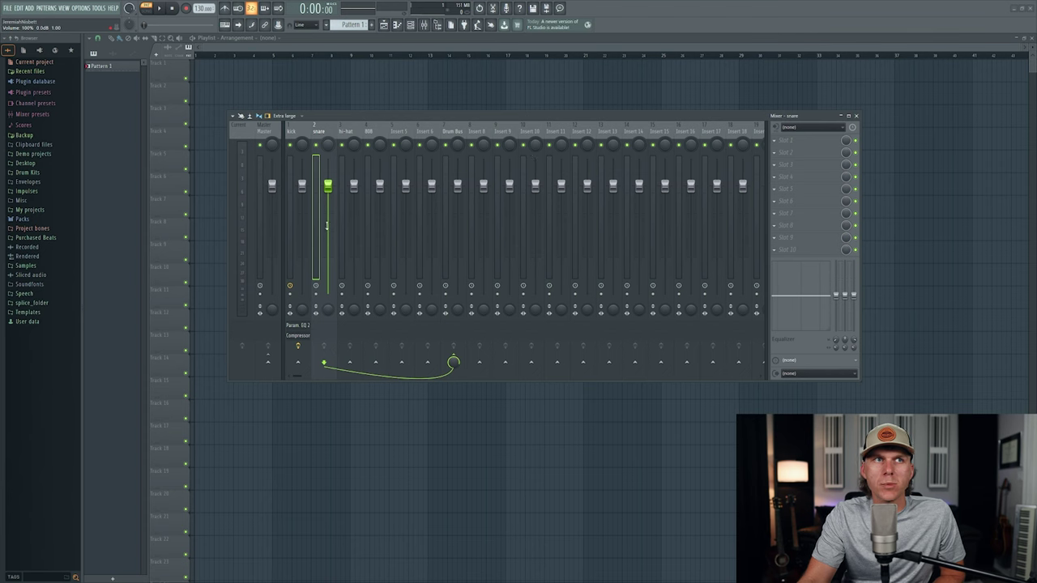
# Send the snare to Insert 10 as well and set that track's Fruity Reeverb 2 fully wet with a 0% dry level.
pyautogui.click(532, 363)
pyautogui.click(531, 132)
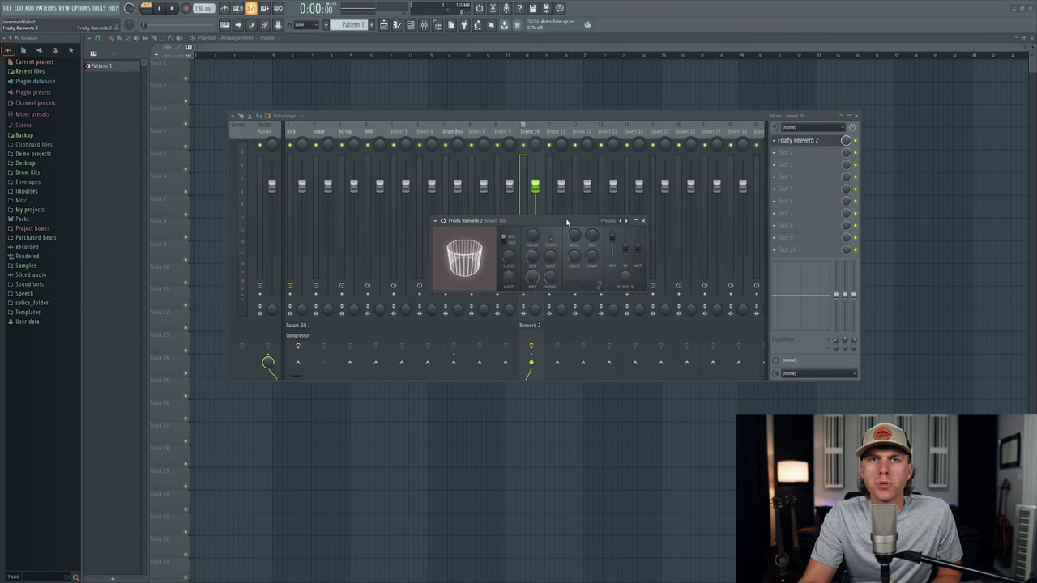
pyautogui.moveTo(639, 250); pyautogui.dragTo(613, 259)
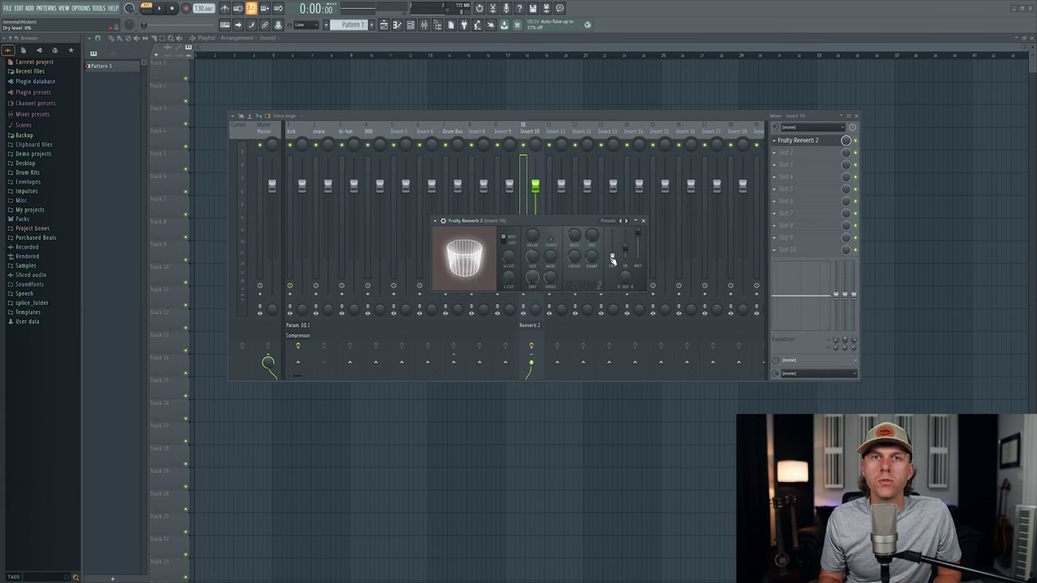
# Lower Insert 10's volume to about -6.9 dB and check the snare's sends to the Drum Bus and Insert 10.
pyautogui.click(536, 186)
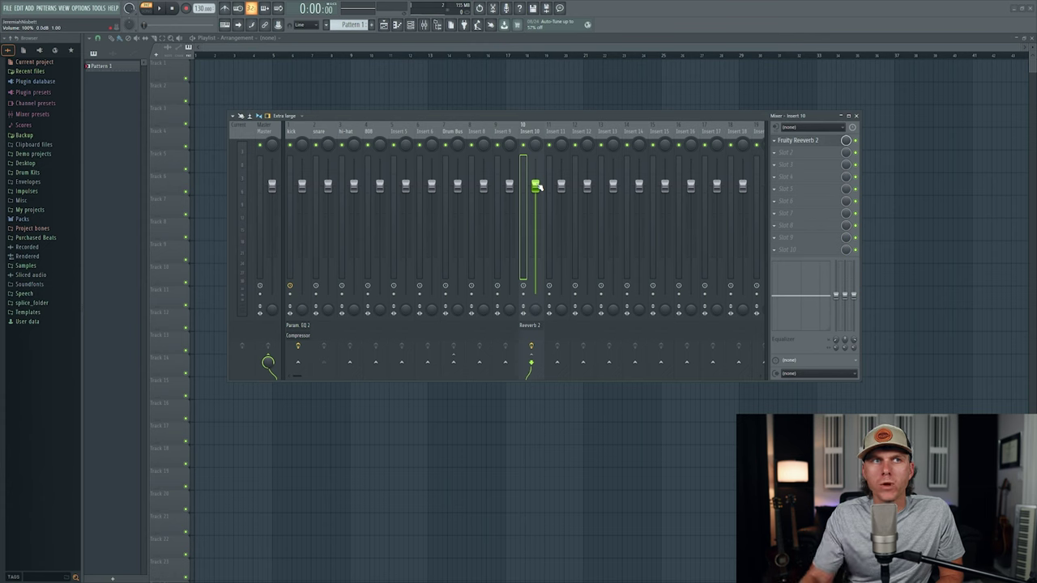
pyautogui.moveTo(537, 187); pyautogui.dragTo(535, 217)
pyautogui.click(319, 130)
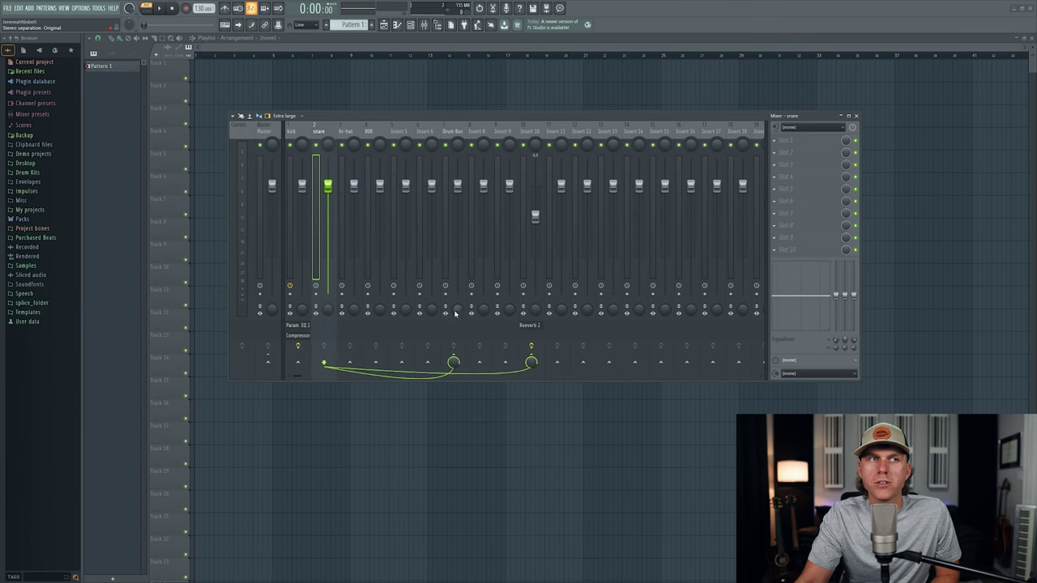
pyautogui.click(457, 135)
pyautogui.click(319, 229)
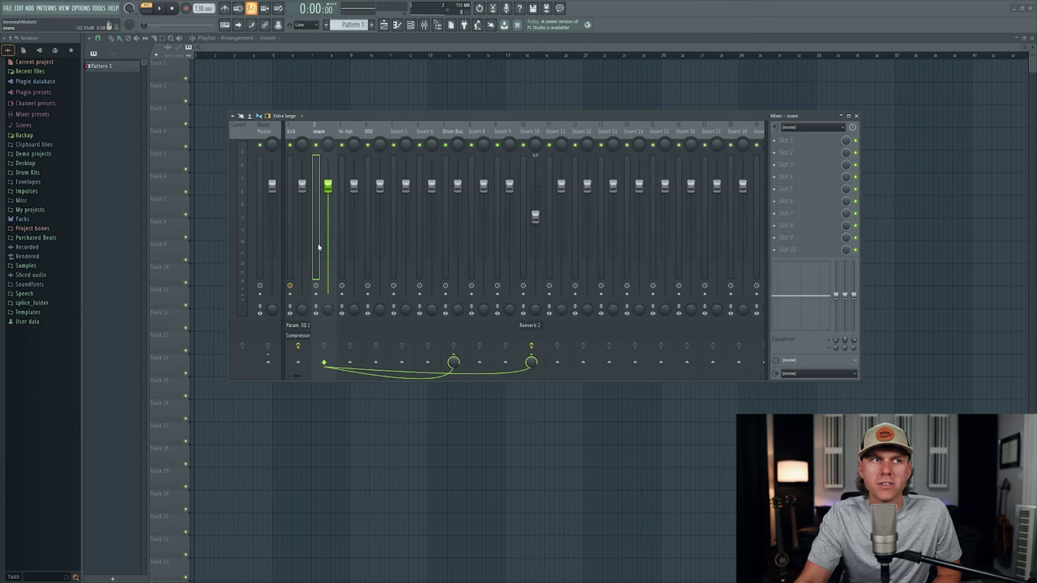
# Check the reverb on Insert 10 and add Fruity Parametric EQ 2 in the effect slot after it.
pyautogui.click(535, 131)
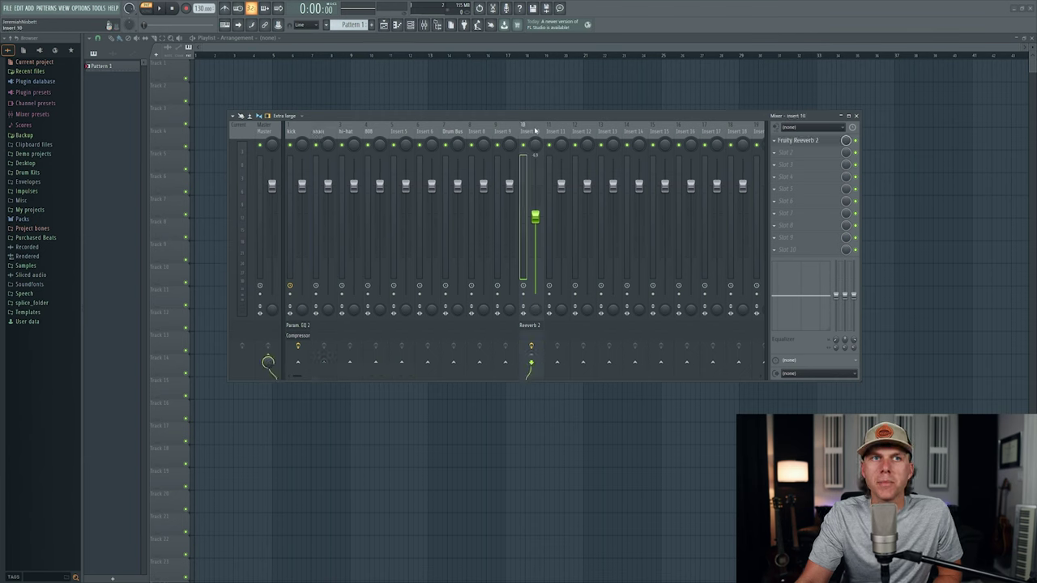
pyautogui.click(806, 141)
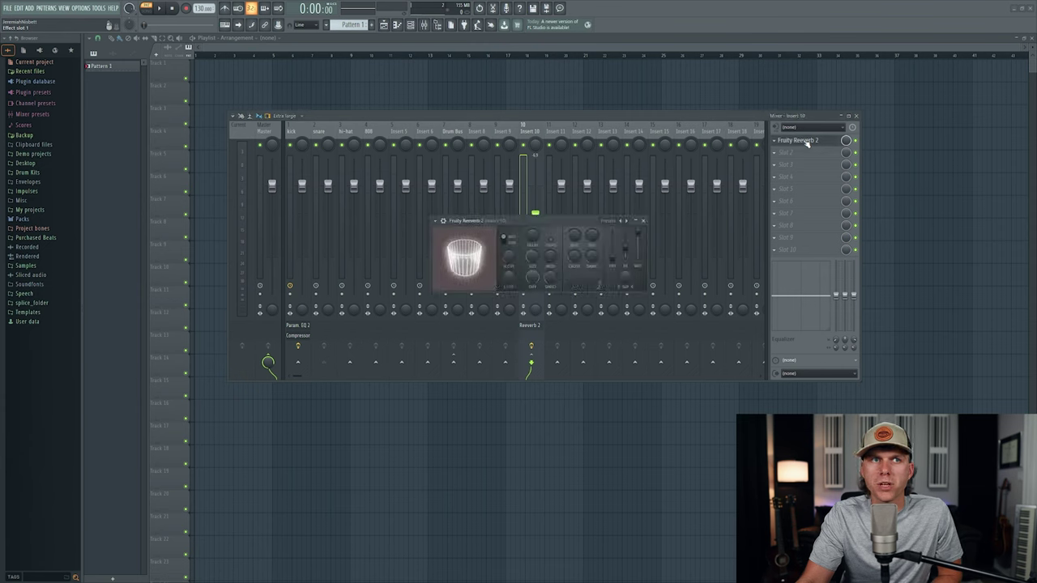
pyautogui.click(644, 221)
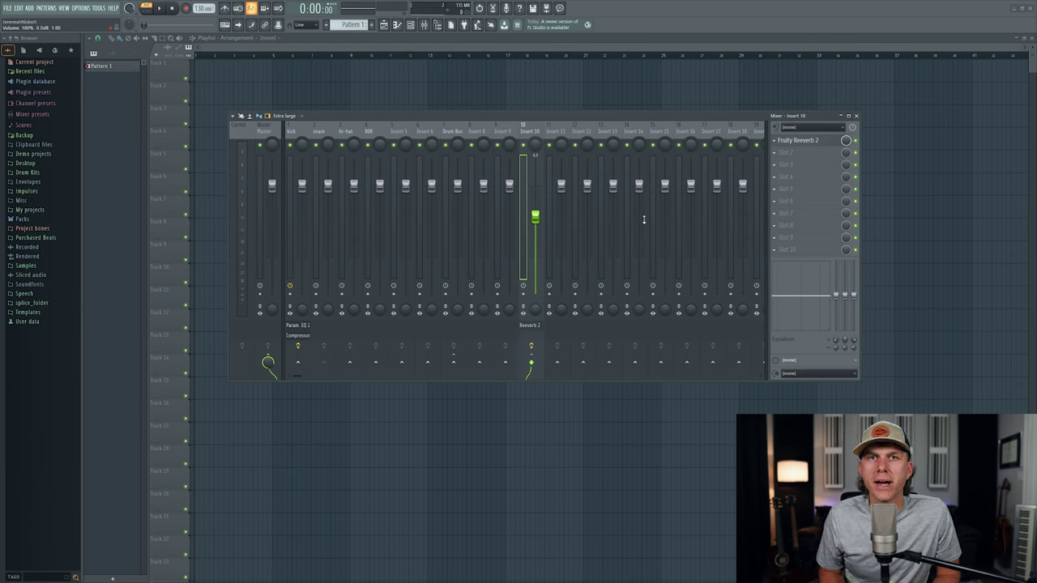
pyautogui.click(801, 155)
pyautogui.moveTo(895, 221)
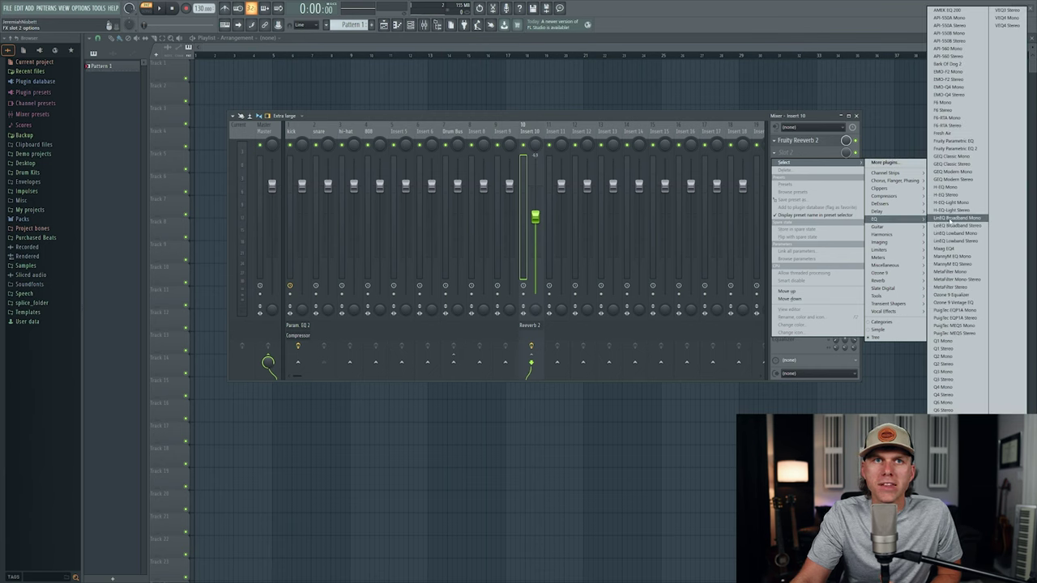
pyautogui.click(940, 141)
pyautogui.moveTo(281, 124); pyautogui.dragTo(559, 187)
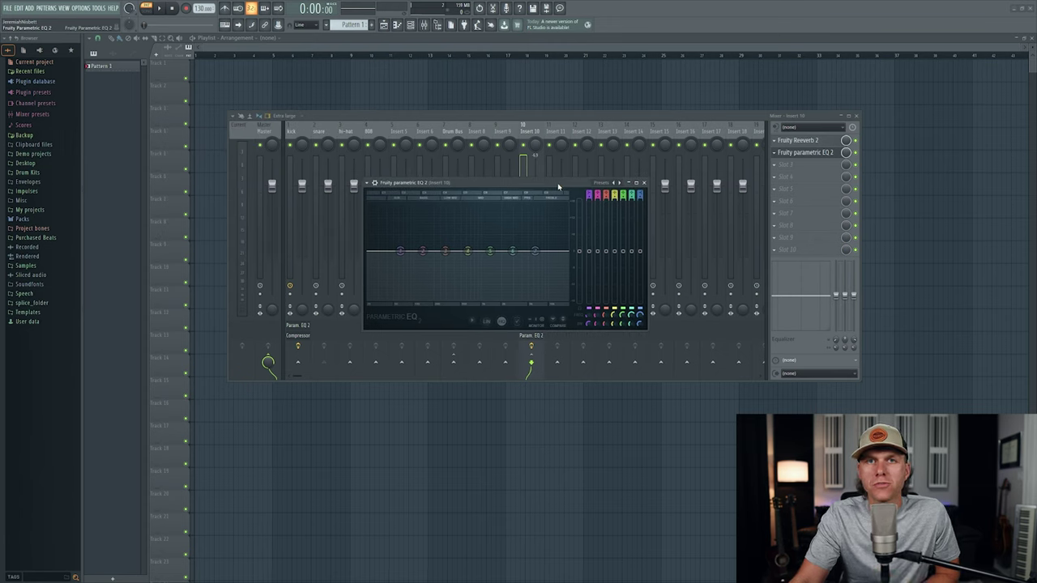
pyautogui.click(645, 182)
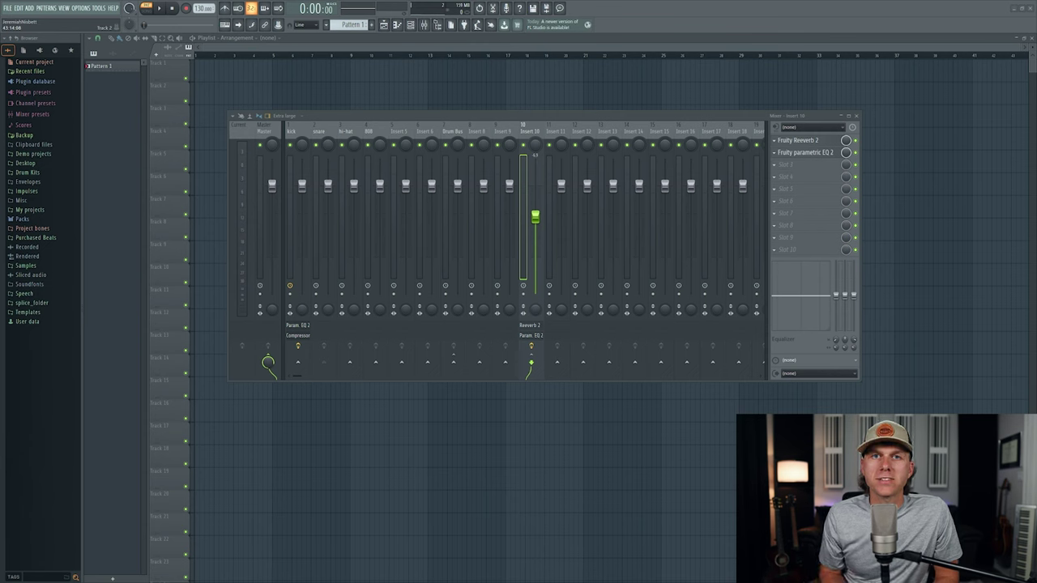
# Adjust the snare's send level to Insert 10 and set Insert 10's volume to about -4.3 dB.
pyautogui.click(316, 341)
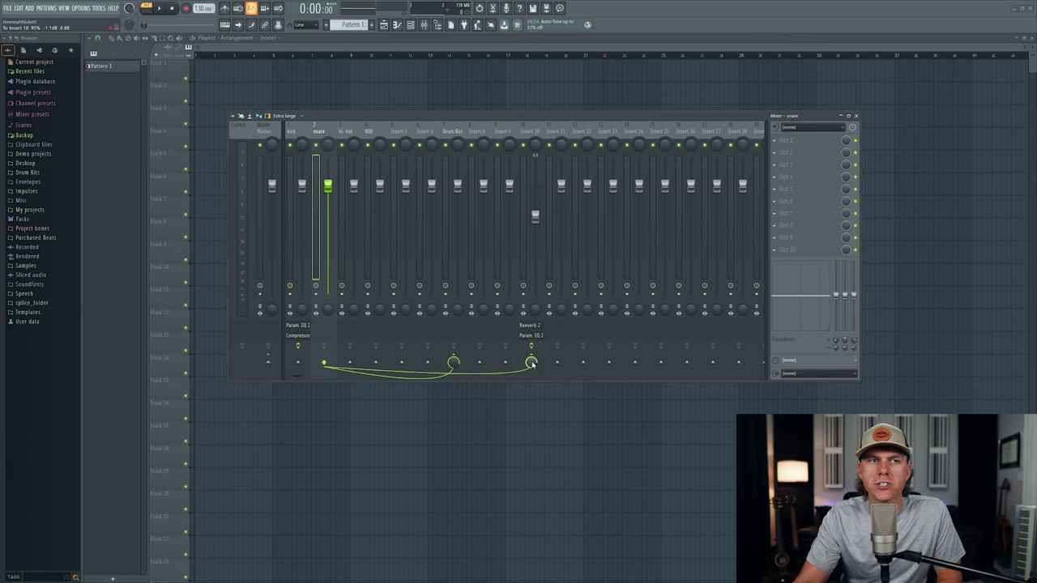
pyautogui.moveTo(530, 363)
pyautogui.mouseDown()
pyautogui.moveTo(531, 380)
pyautogui.moveTo(531, 350)
pyautogui.mouseUp()
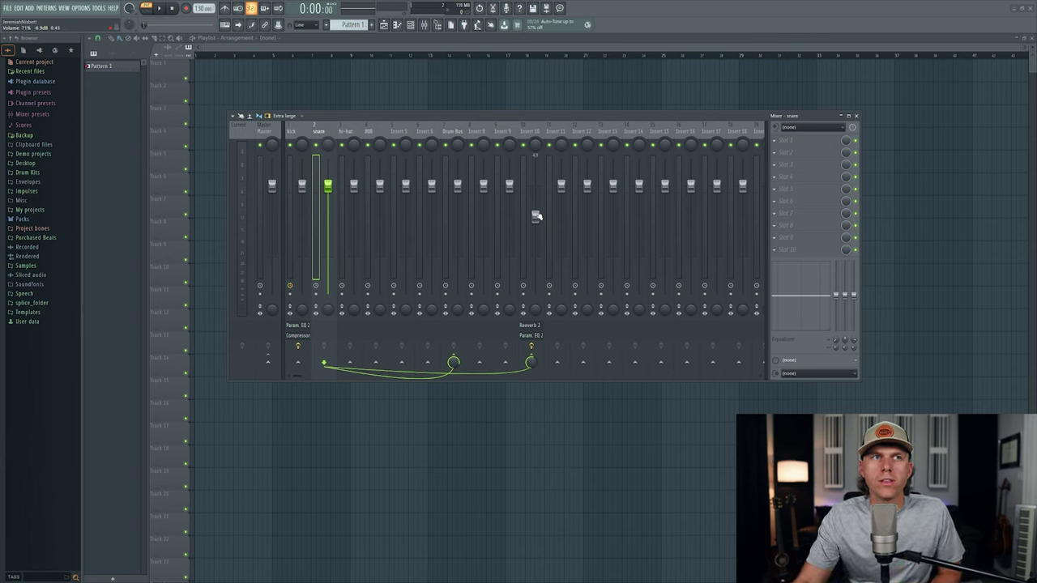
pyautogui.moveTo(536, 216)
pyautogui.mouseDown()
pyautogui.moveTo(535, 225)
pyautogui.moveTo(537, 209)
pyautogui.mouseUp()
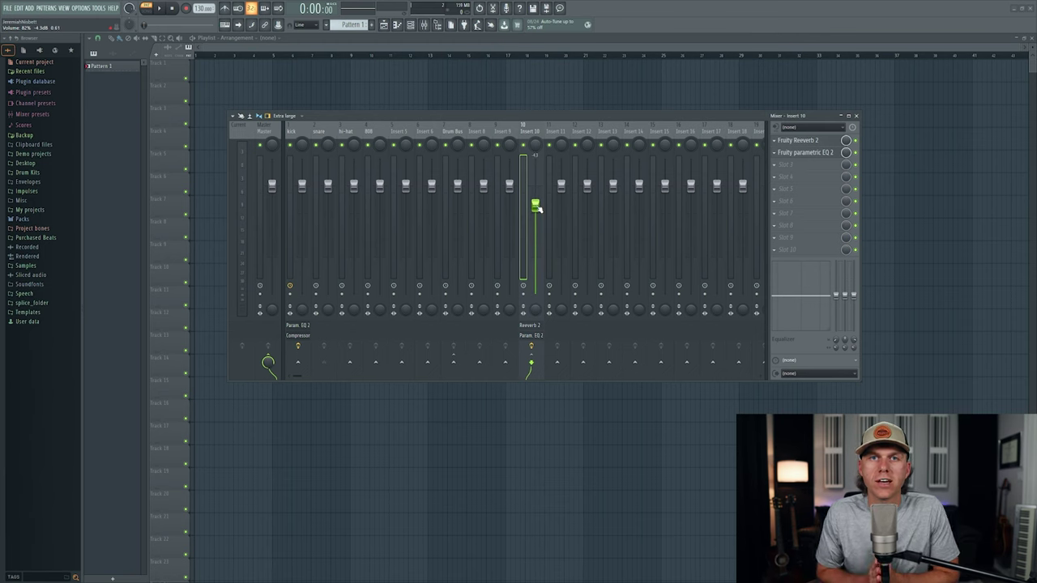
# Route Insert 10 to the Drum Bus instead of the Master.
pyautogui.click(320, 131)
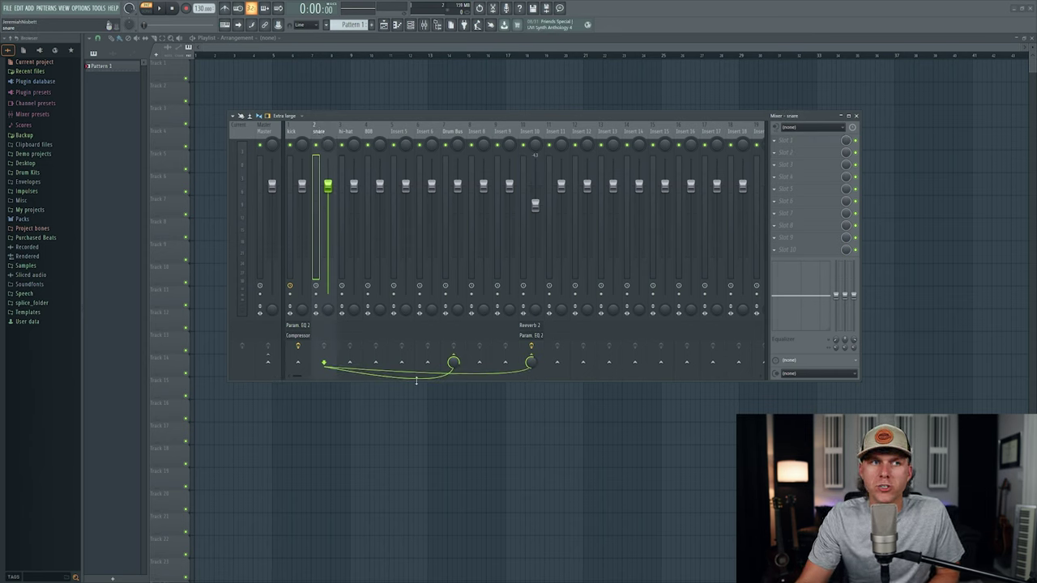
pyautogui.click(534, 132)
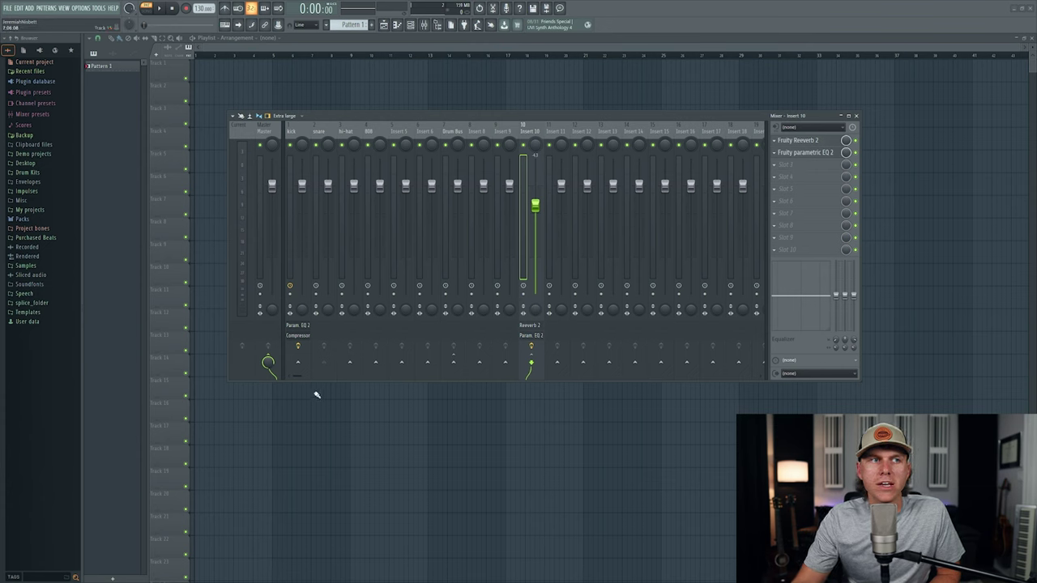
pyautogui.click(269, 360)
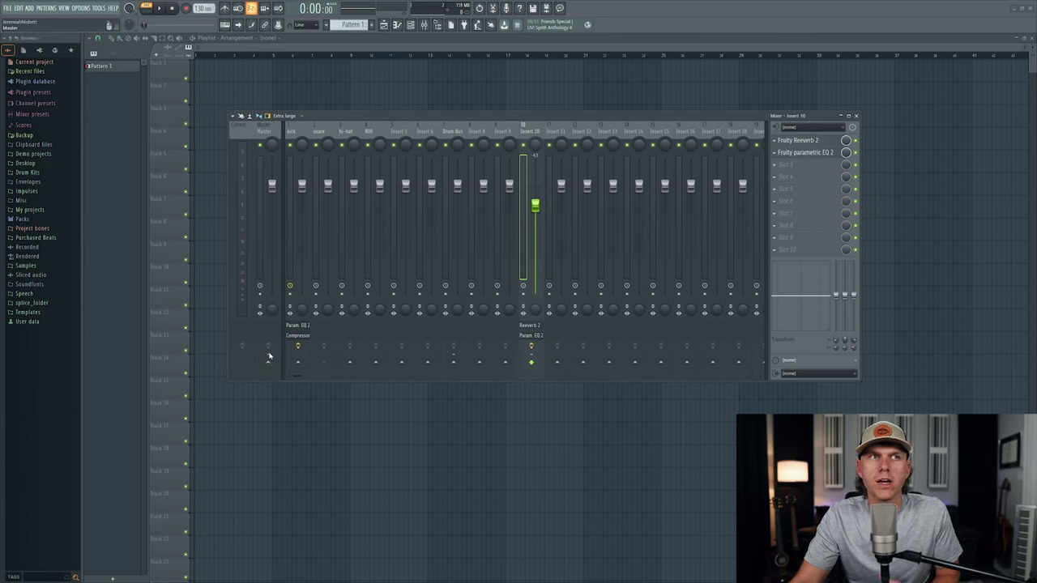
pyautogui.click(454, 363)
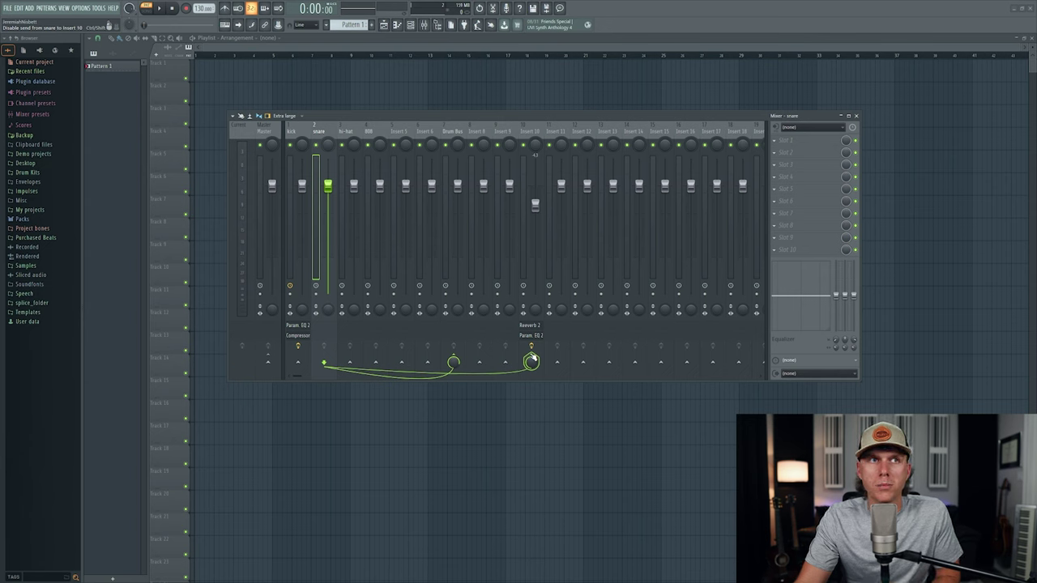
# Replace the snare's regular send to Insert 10 with a sidechain link to that track.
pyautogui.click(532, 362)
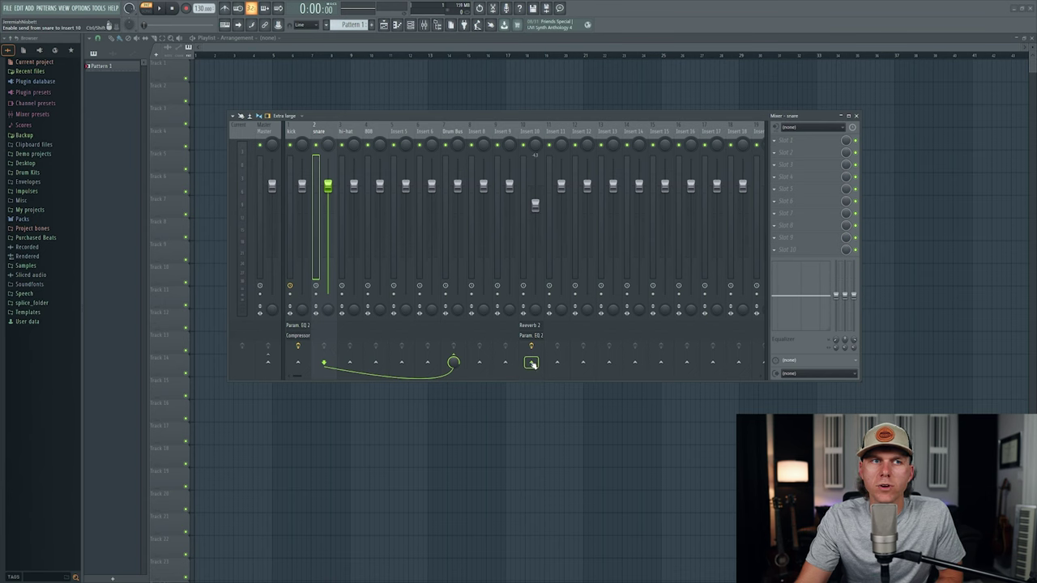
pyautogui.rightClick(533, 364)
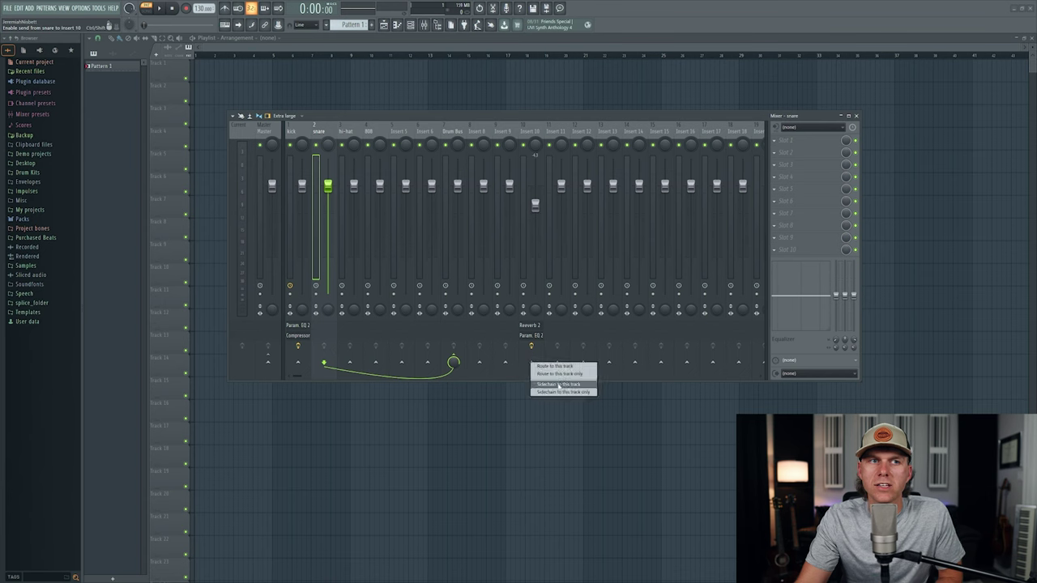
pyautogui.click(559, 385)
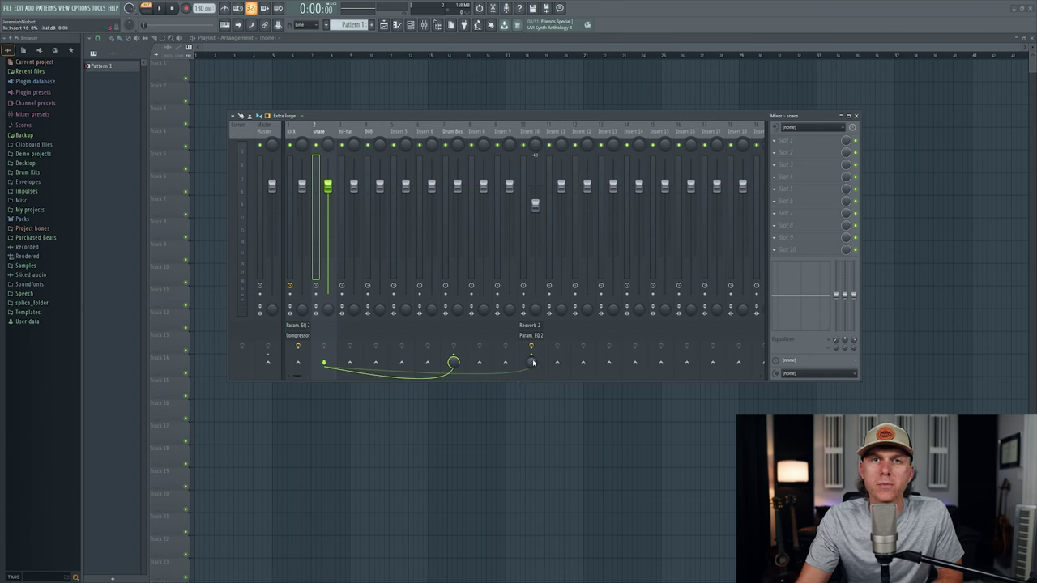
# Load Fruity Send in the snare track's first effect slot.
pyautogui.click(802, 141)
pyautogui.moveTo(885, 252)
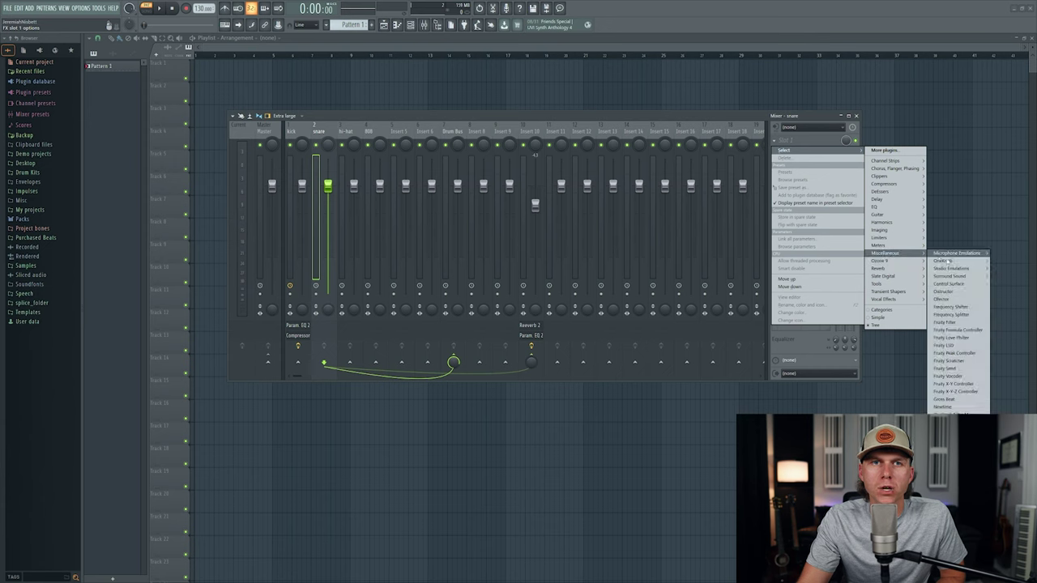
pyautogui.click(946, 368)
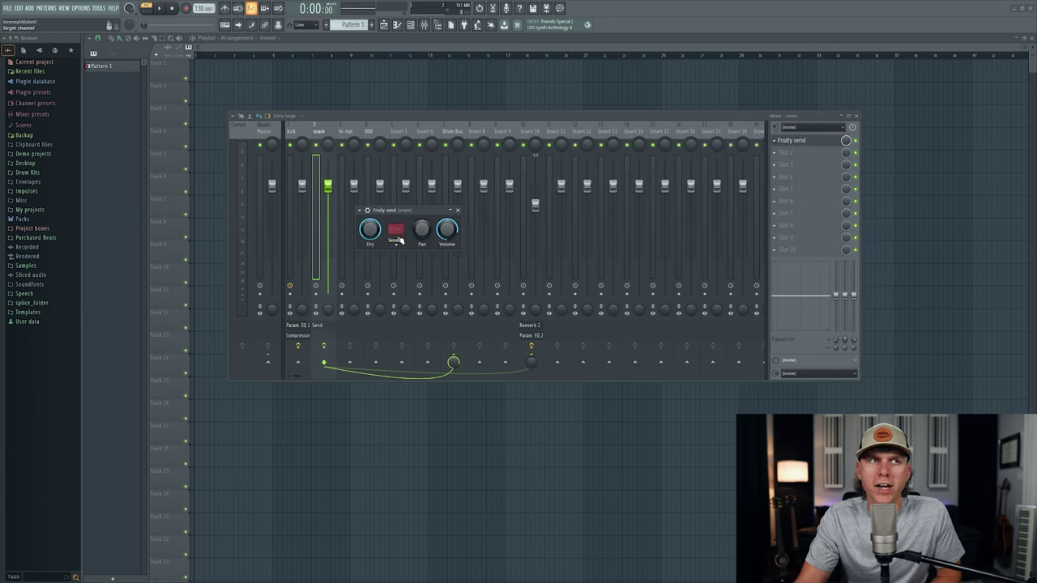
# Set the snare's Fruity Send destination to Insert 10.
pyautogui.click(397, 235)
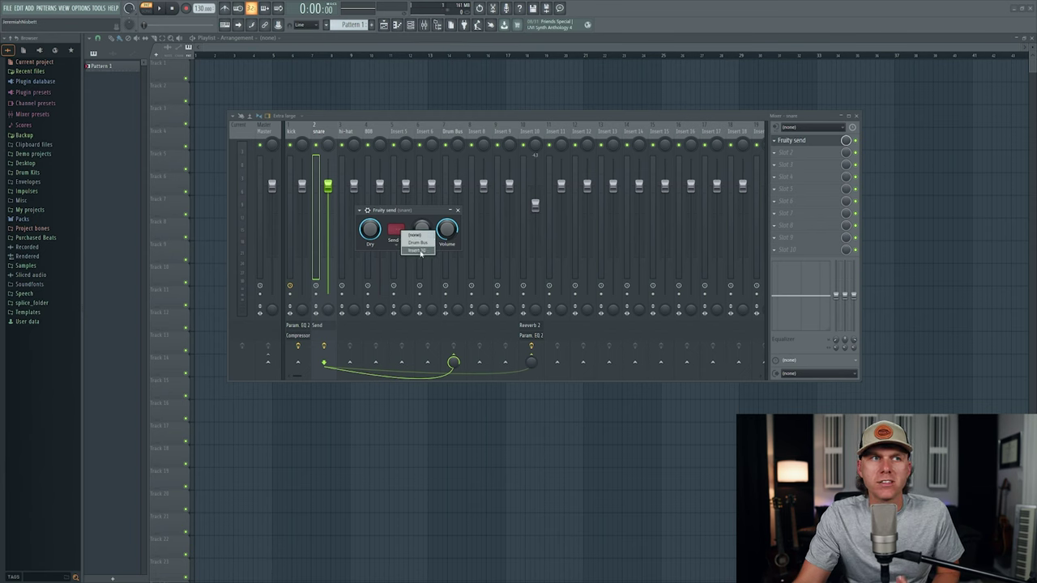
pyautogui.click(426, 251)
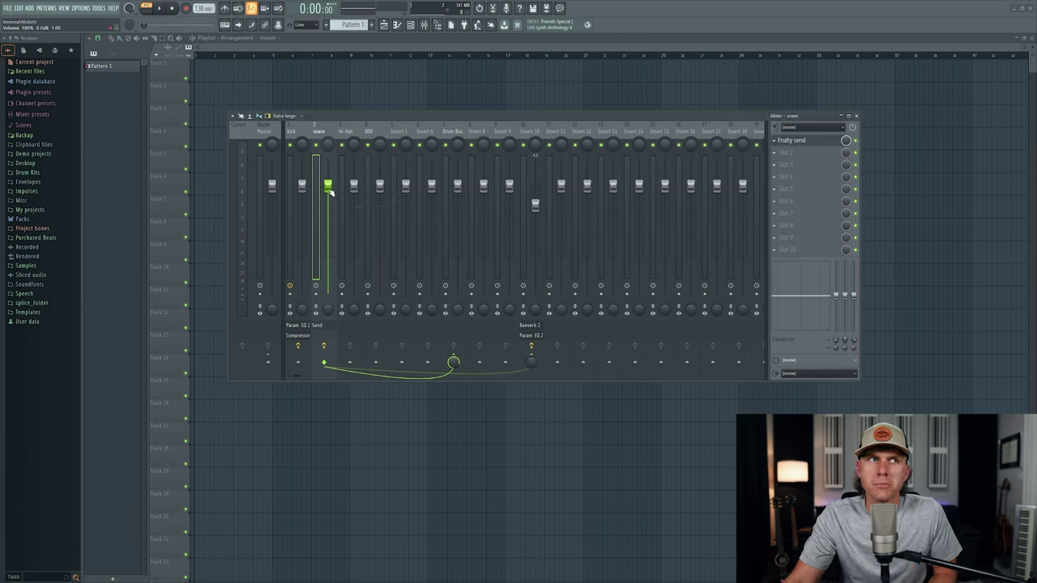
# Lower the snare track's volume to about -4.9 dB, and bring it back to its original level.
pyautogui.moveTo(328, 186); pyautogui.dragTo(327, 208)
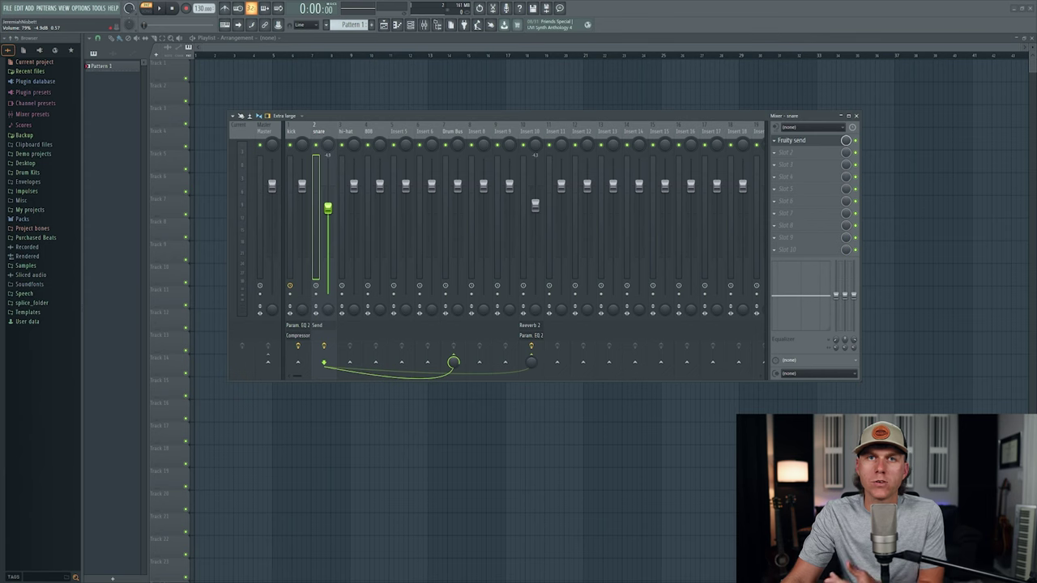
pyautogui.moveTo(328, 208); pyautogui.dragTo(328, 186)
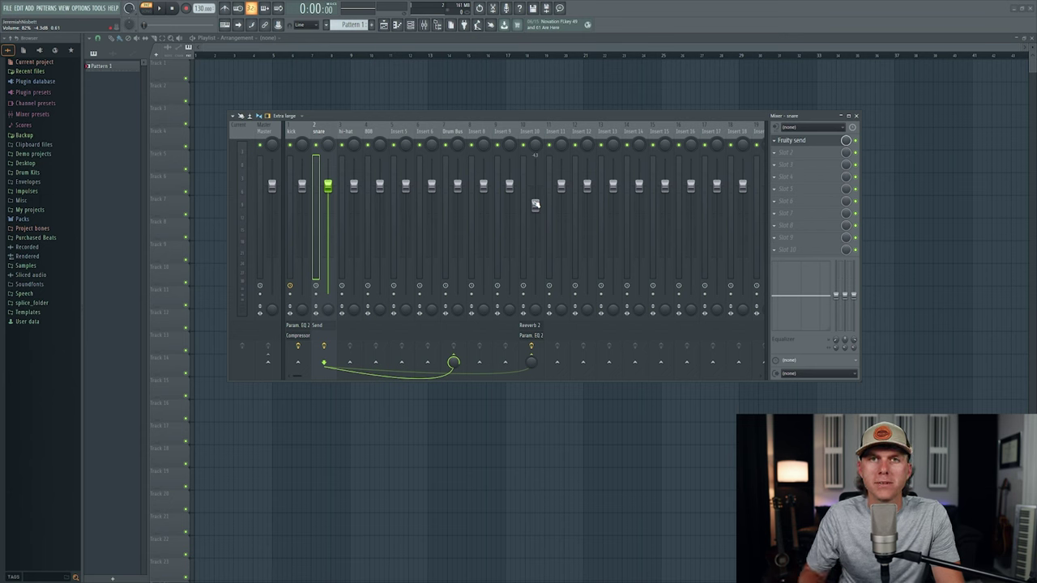
# Lower Insert 10's volume to near the bottom of its range while the drum pattern plays, and stop playback.
pyautogui.press('space')
pyautogui.moveTo(535, 204); pyautogui.dragTo(535, 264)
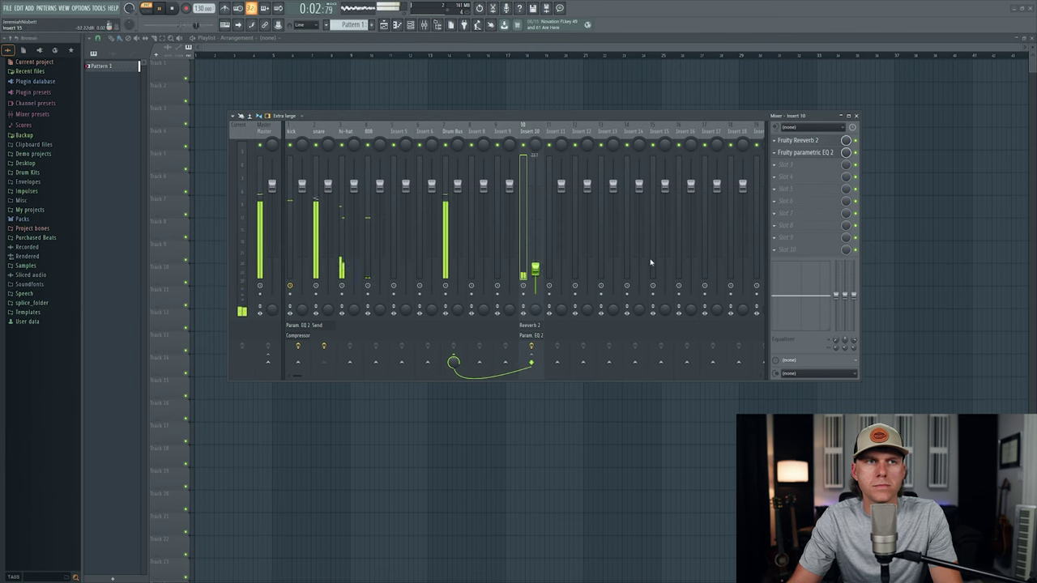
pyautogui.press('space')
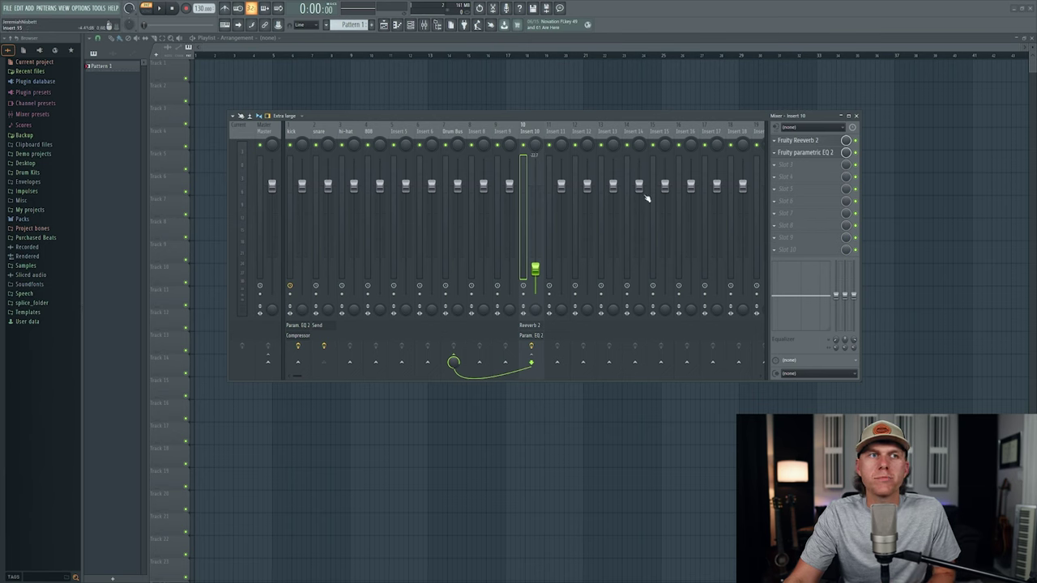